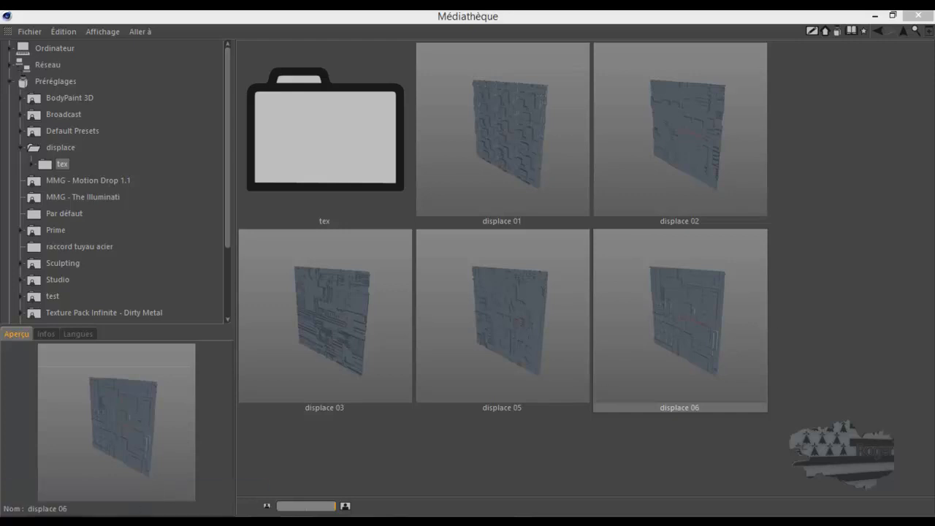
# Switch to the file explorer's Nouveau dossier folder and display its displacement images as very large icons
pyautogui.moveTo(934, 129); pyautogui.dragTo(357, 9)
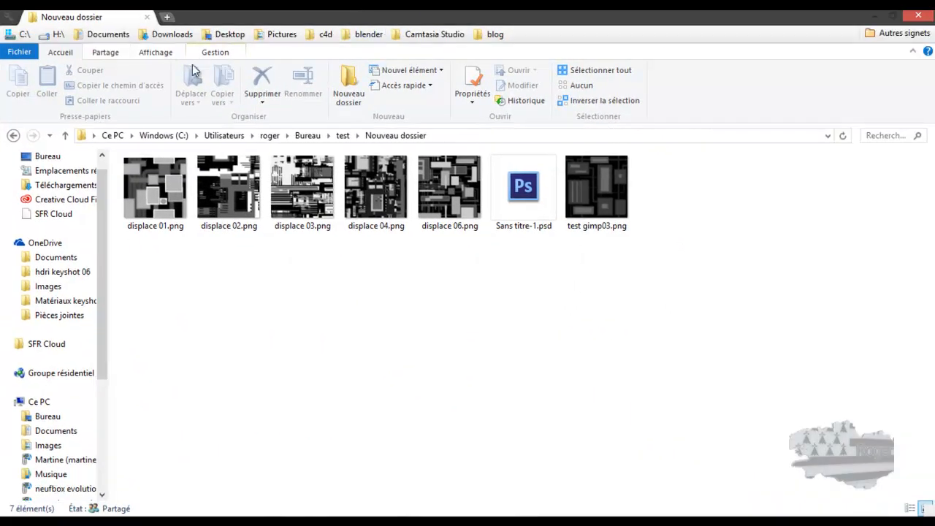
pyautogui.click(156, 57)
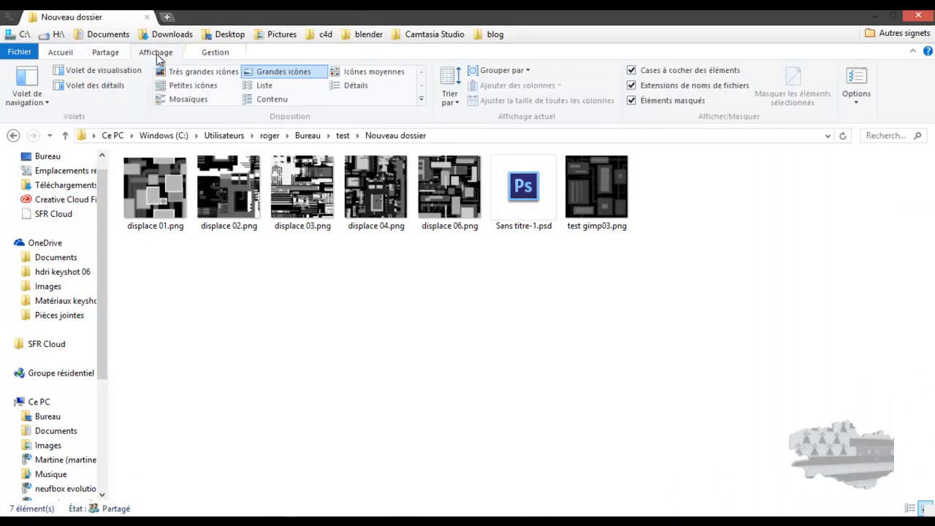
pyautogui.click(214, 75)
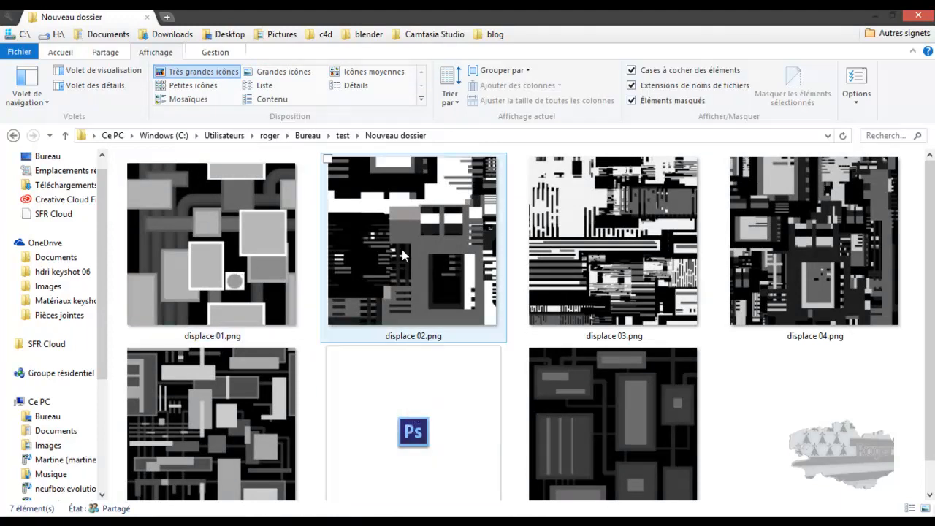
pyautogui.scroll(-1, 493, 345)
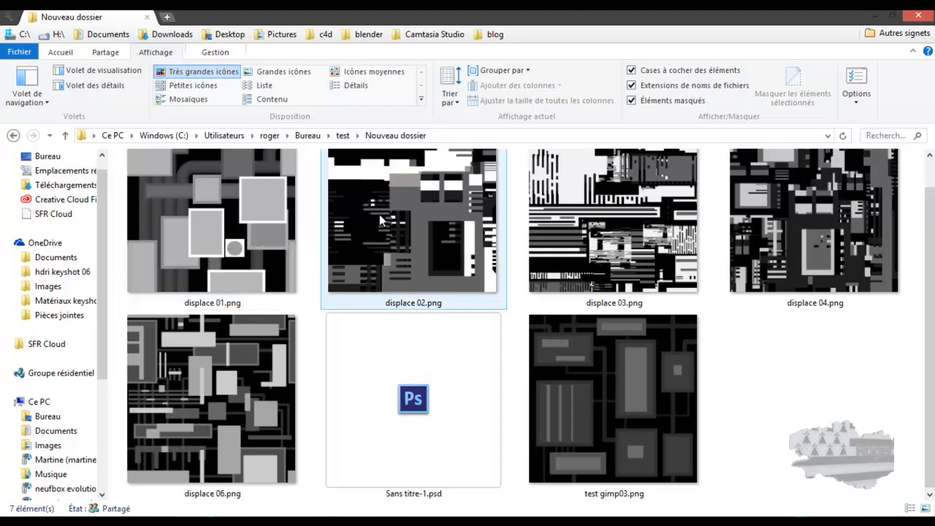
pyautogui.moveTo(380, 221)
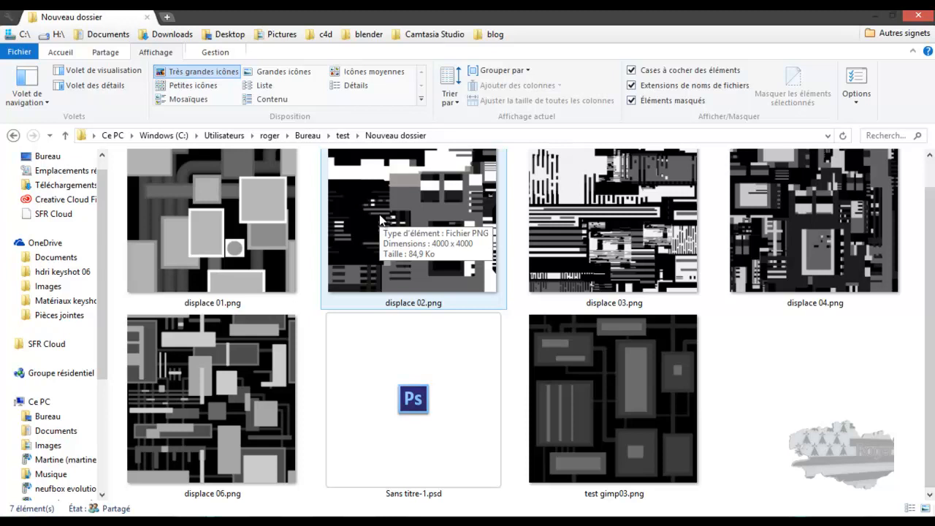
# Open displace 01.png in the image viewer and browse the displacement maps through to test gimp03.png, examining displace 03.png closely
pyautogui.doubleClick(247, 229)
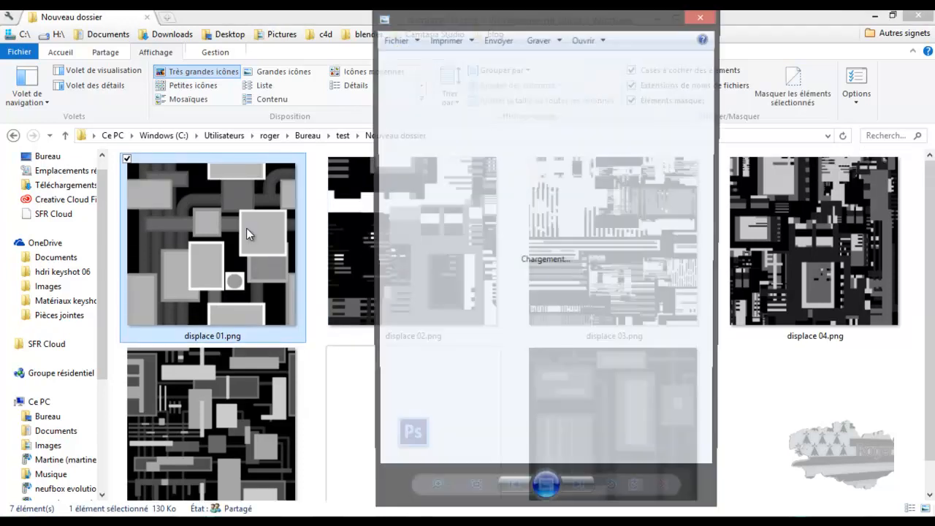
pyautogui.moveTo(572, 23); pyautogui.dragTo(575, 8)
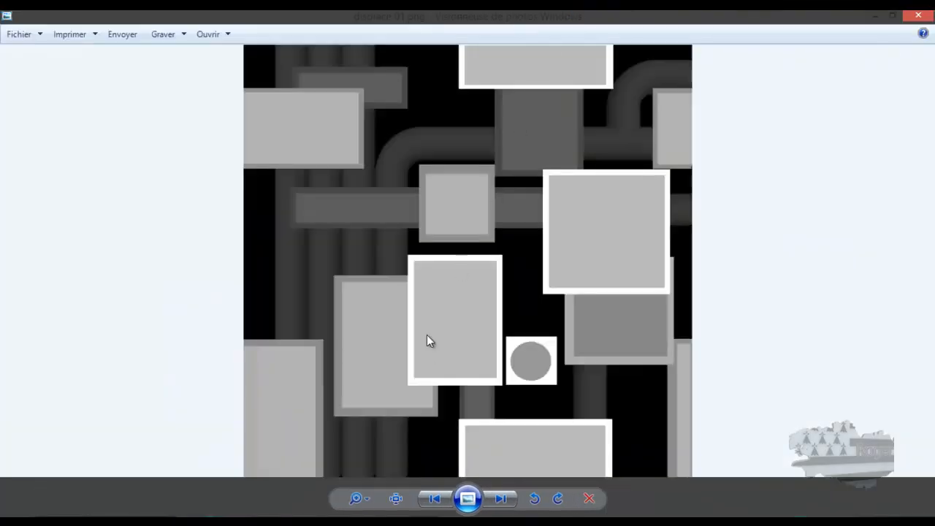
pyautogui.click(502, 499)
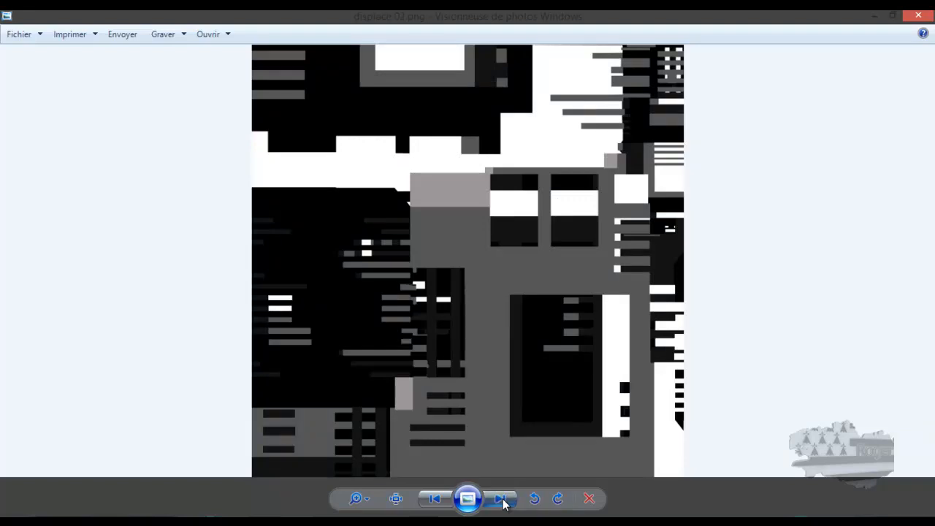
pyautogui.click(502, 500)
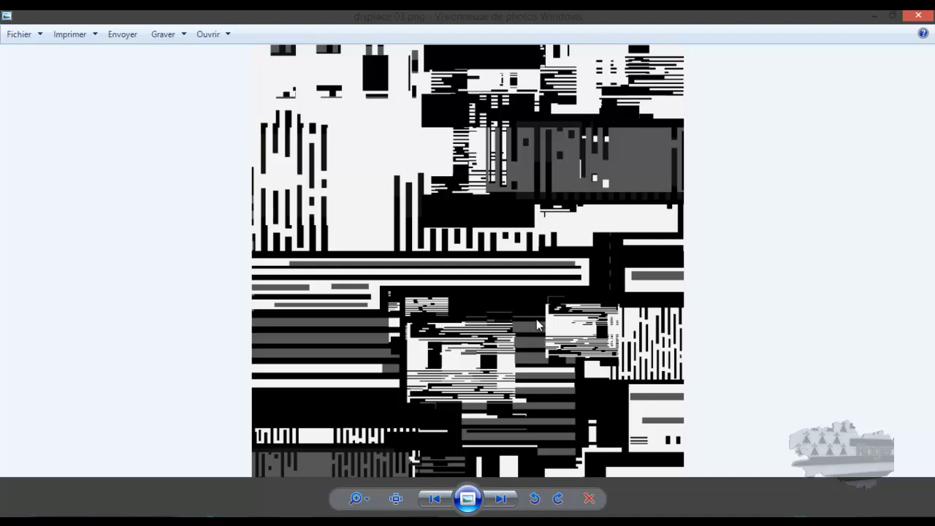
pyautogui.scroll(3, 462, 149)
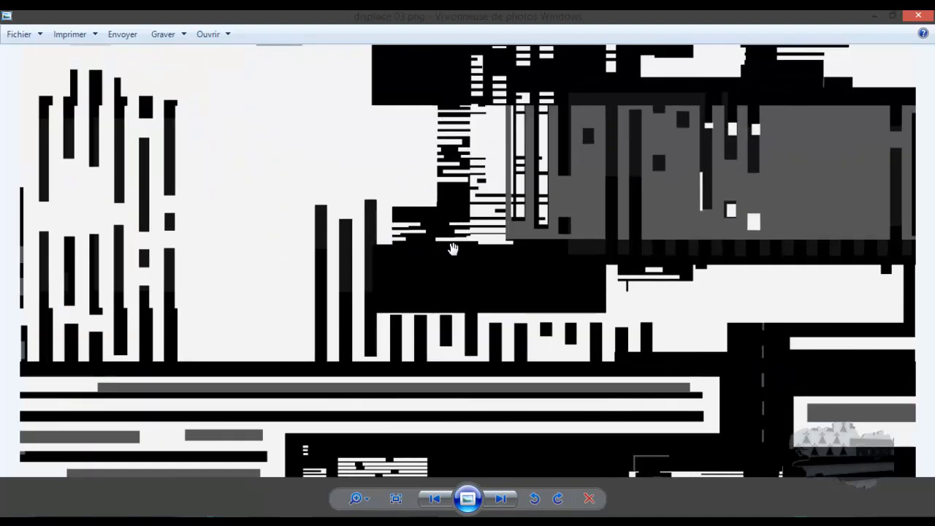
pyautogui.scroll(-3, 452, 249)
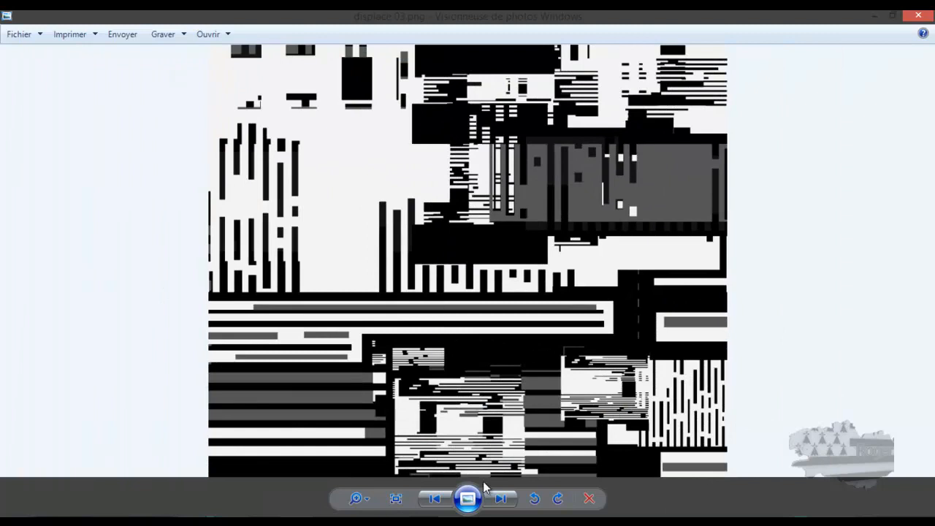
pyautogui.click(502, 502)
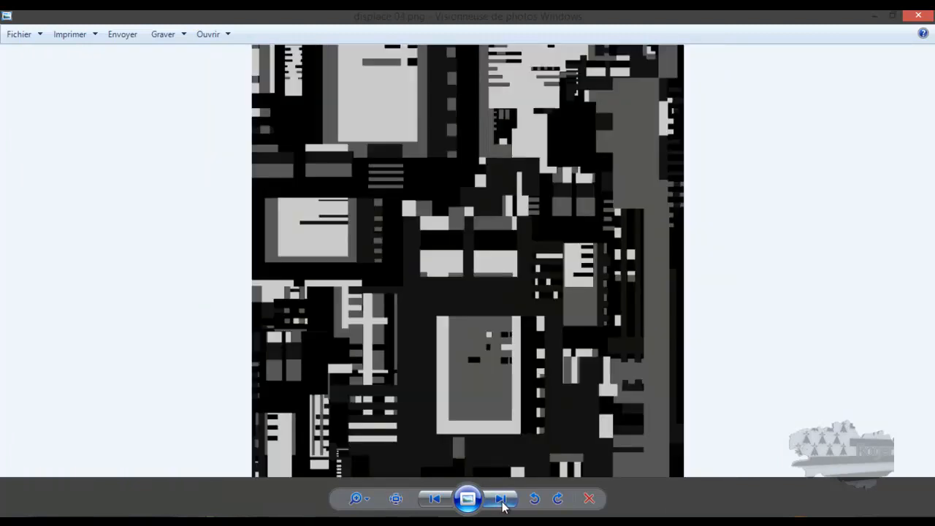
pyautogui.click(501, 501)
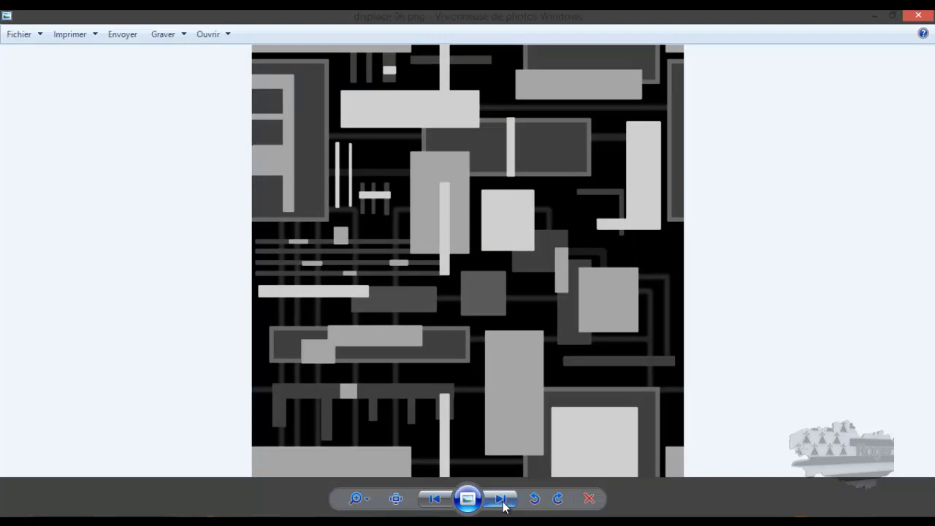
pyautogui.click(501, 500)
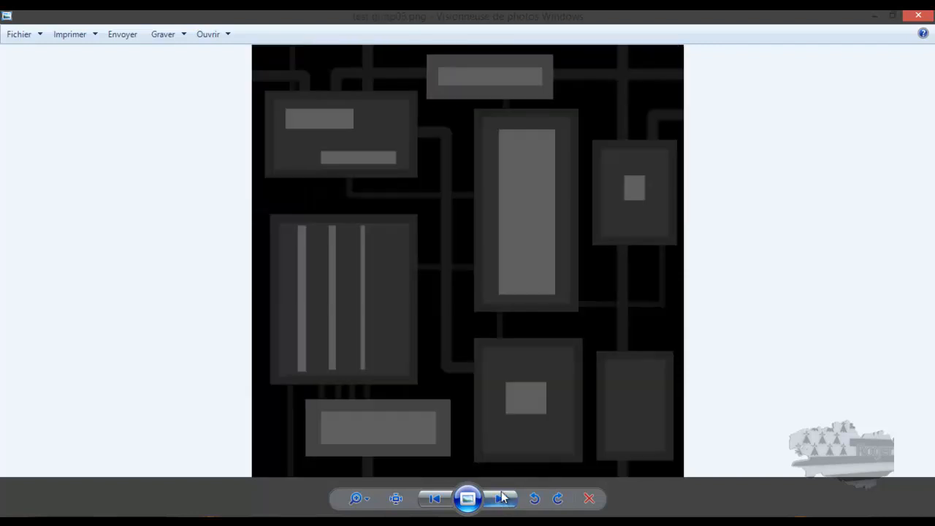
# Examine the fine grey-level details around the panel corners in test gimp03.png, and close the image viewer
pyautogui.scroll(5, 321, 109)
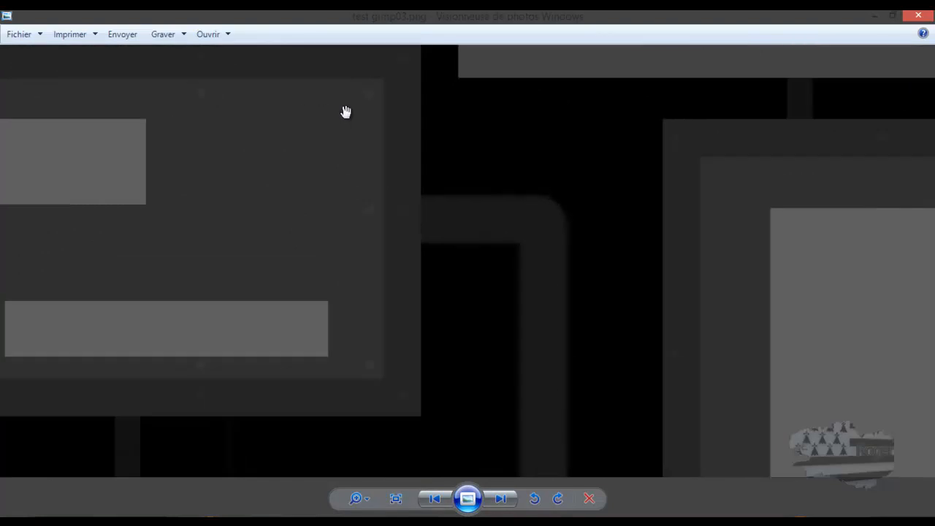
pyautogui.scroll(1, 393, 87)
pyautogui.moveTo(396, 103); pyautogui.dragTo(397, 154)
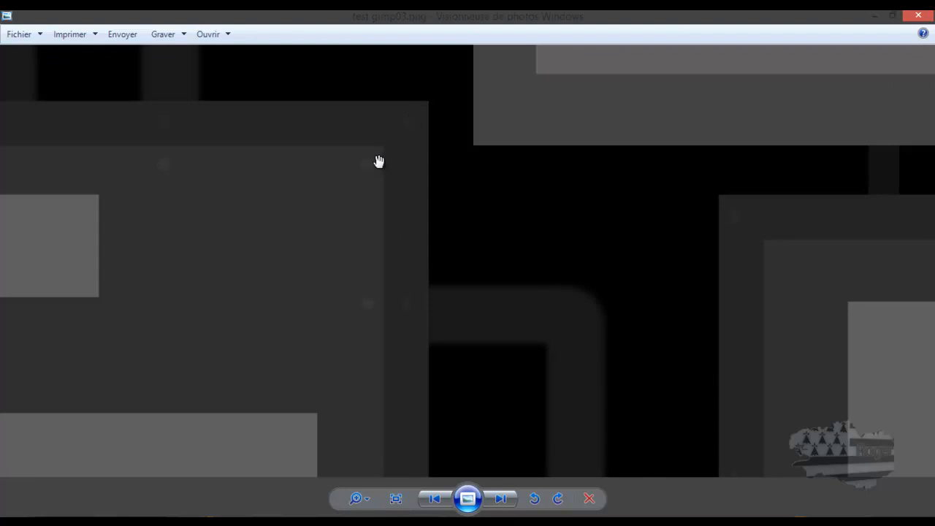
pyautogui.scroll(-1, 407, 139)
pyautogui.scroll(-2, 409, 141)
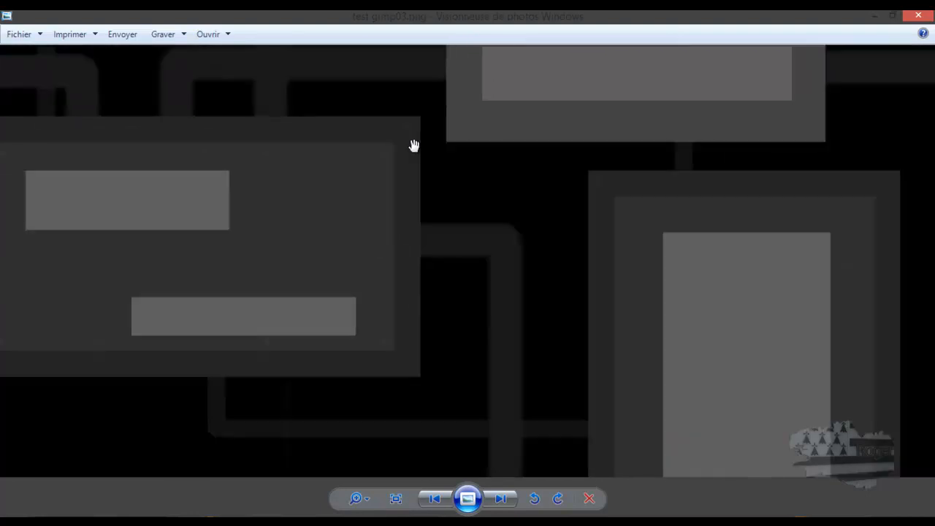
pyautogui.scroll(-1, 603, 202)
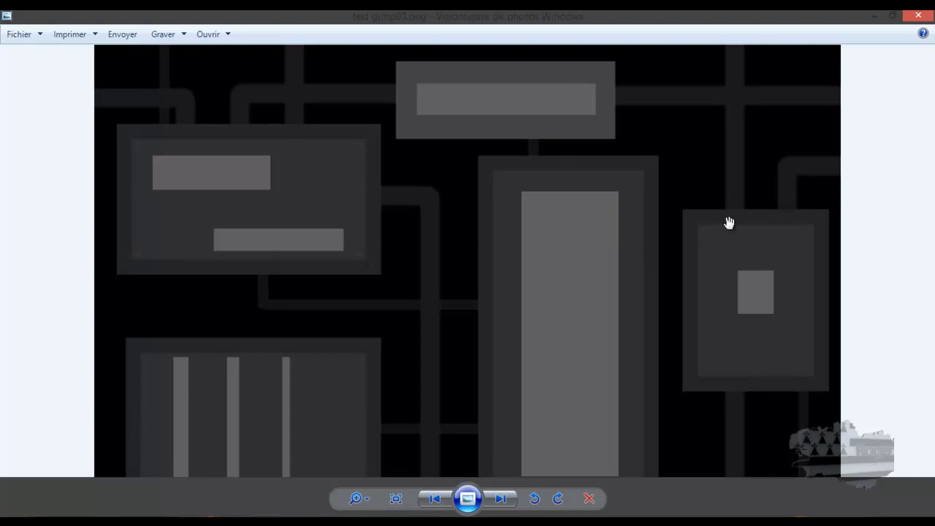
pyautogui.scroll(-2, 584, 288)
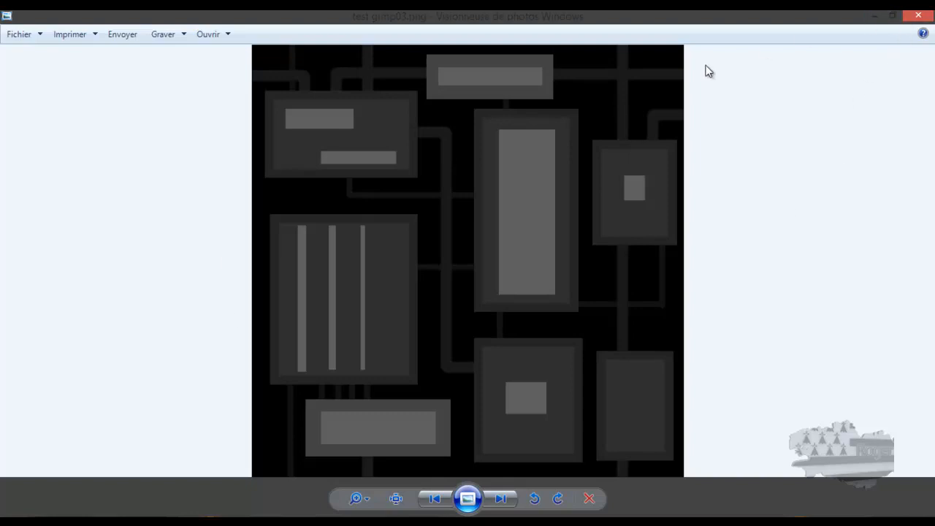
pyautogui.click(916, 18)
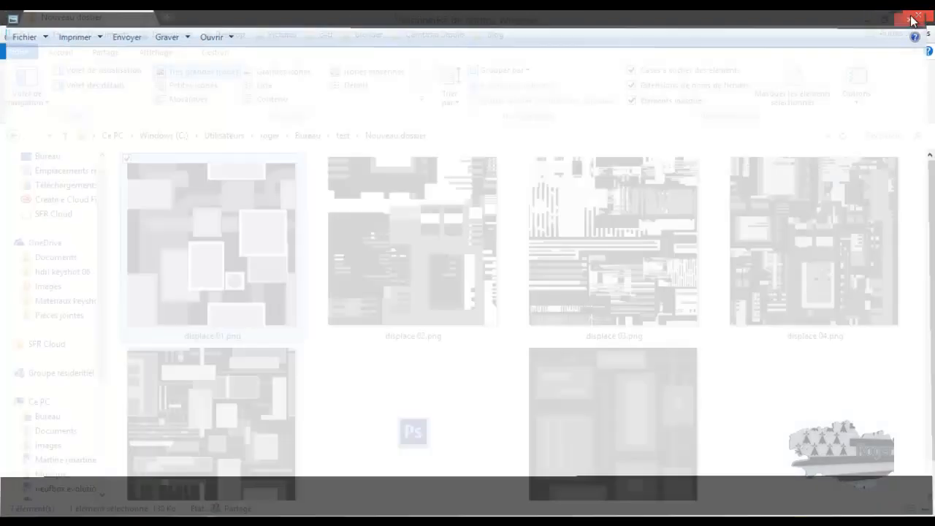
# View displace 03.png again at full window size and close the image
pyautogui.click(590, 252)
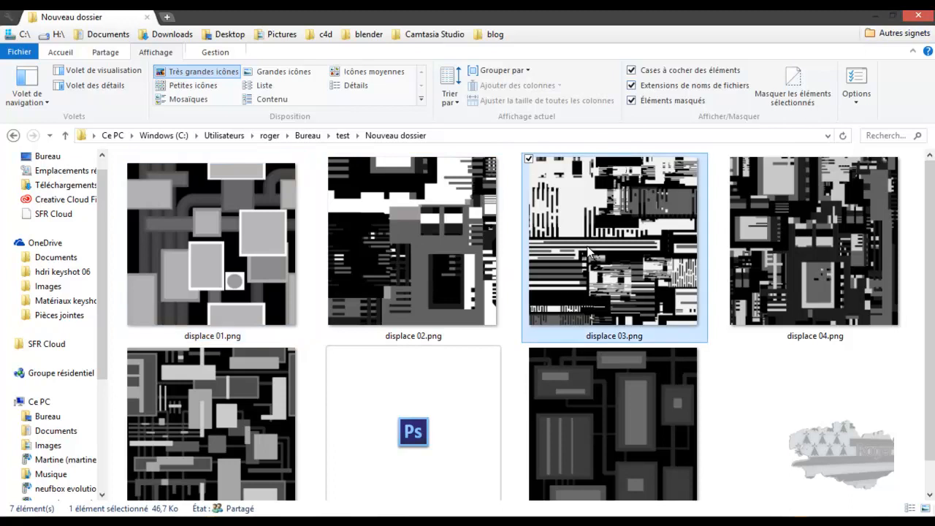
pyautogui.doubleClick(588, 252)
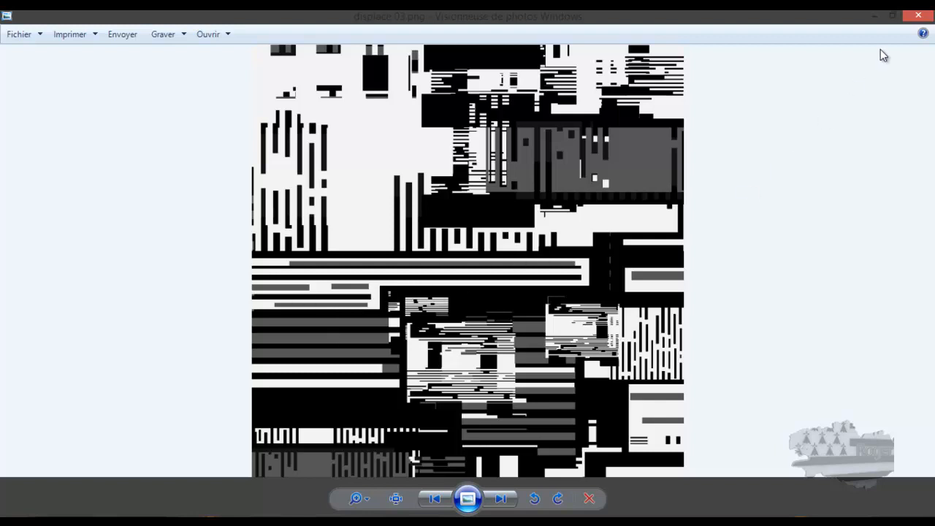
pyautogui.click(916, 15)
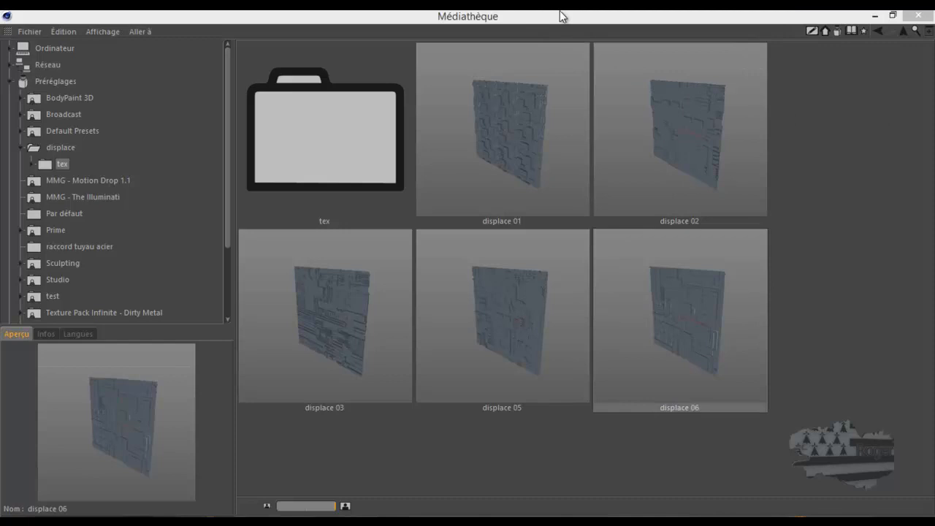
# Switch to the main Cinema 4D window, apply the custom (Utilisateur) interface layout and collapse its toolbars
pyautogui.click(874, 15)
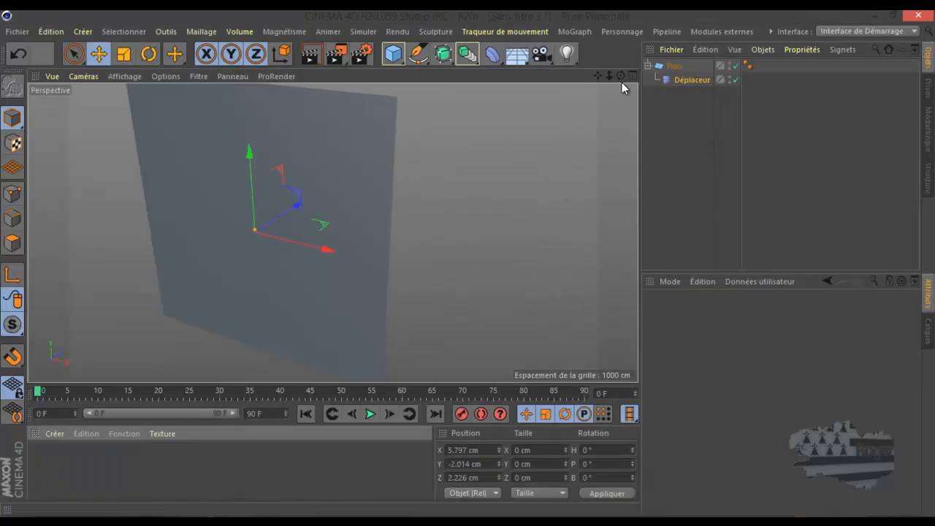
pyautogui.click(848, 29)
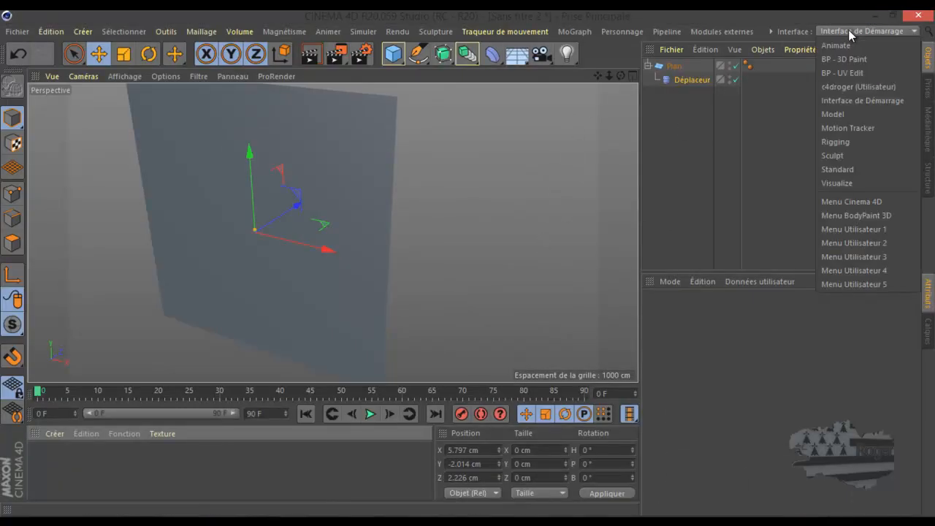
pyautogui.click(845, 87)
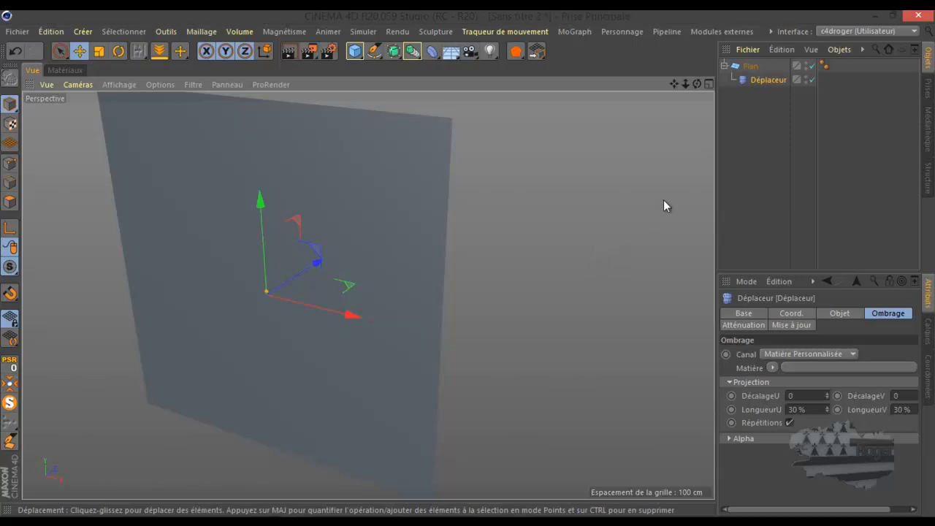
pyautogui.click(4, 50)
pyautogui.click(9, 56)
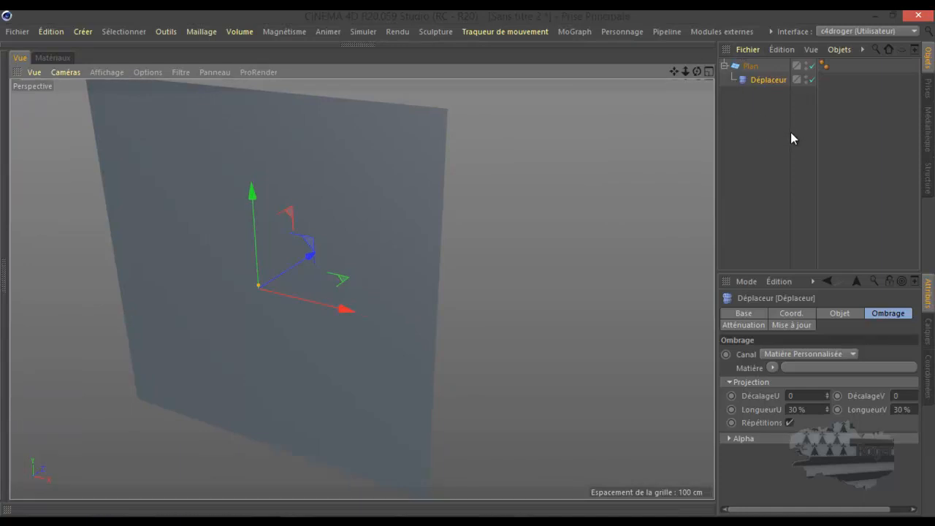
# Set the shading projection's LongueurU and LongueurV to 100 % for the Déplaceur under Plan
pyautogui.click(766, 77)
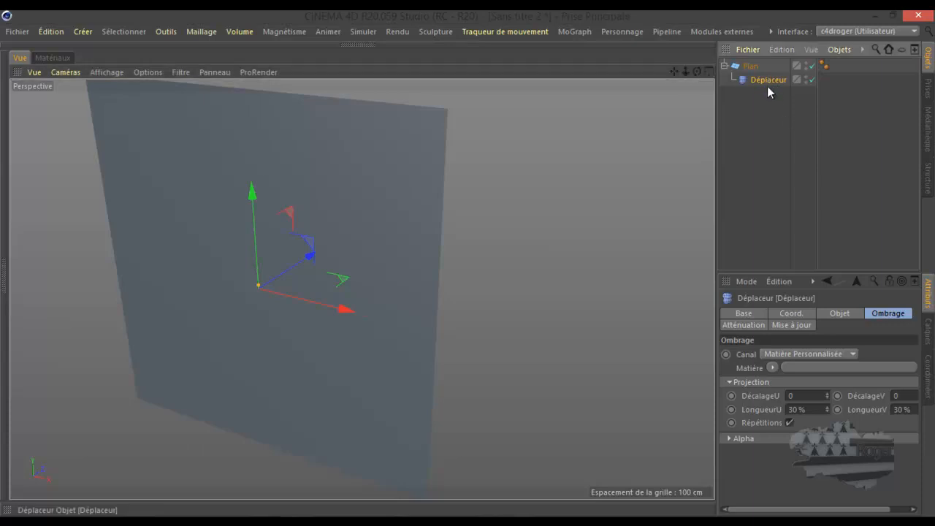
pyautogui.click(839, 312)
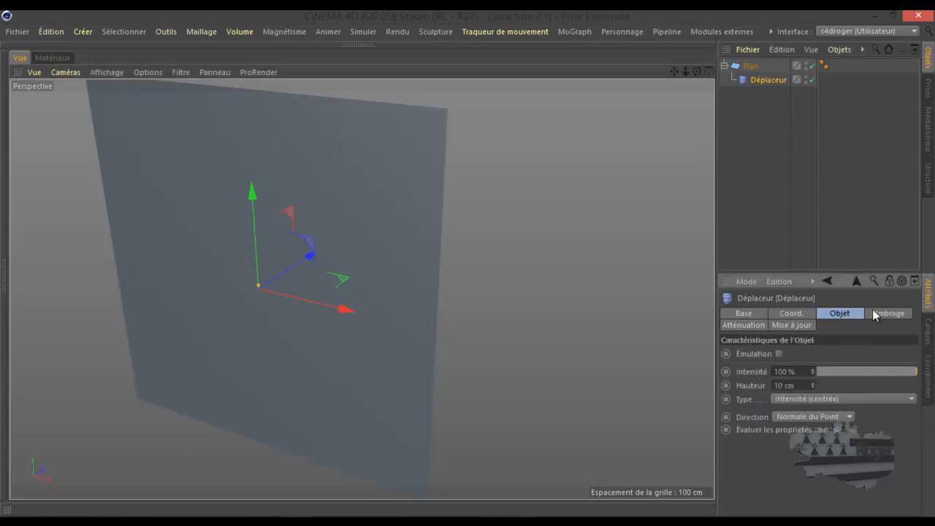
pyautogui.click(880, 314)
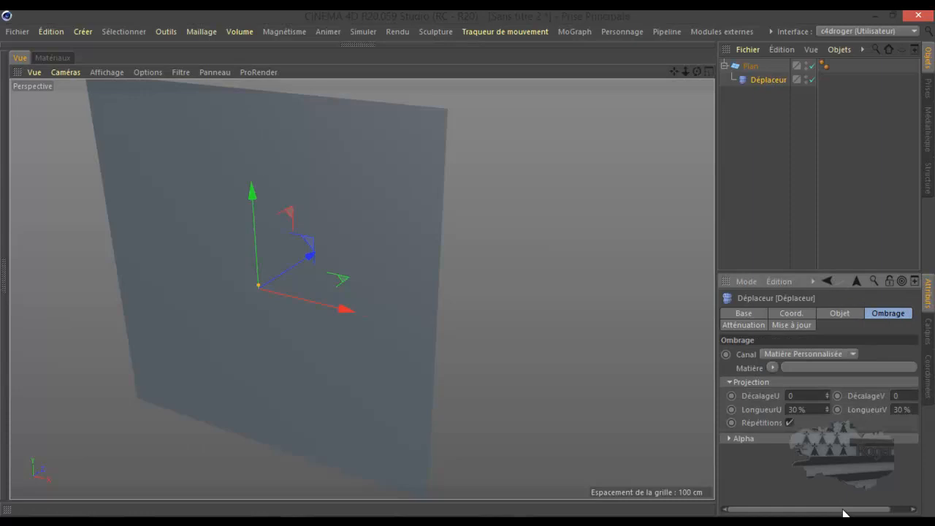
pyautogui.moveTo(846, 509); pyautogui.dragTo(879, 509)
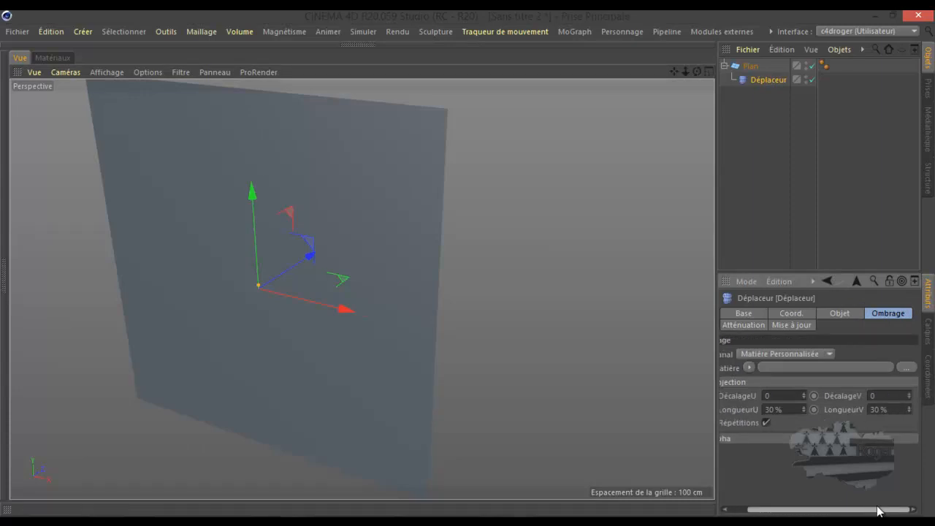
pyautogui.click(773, 406)
pyautogui.write('100')
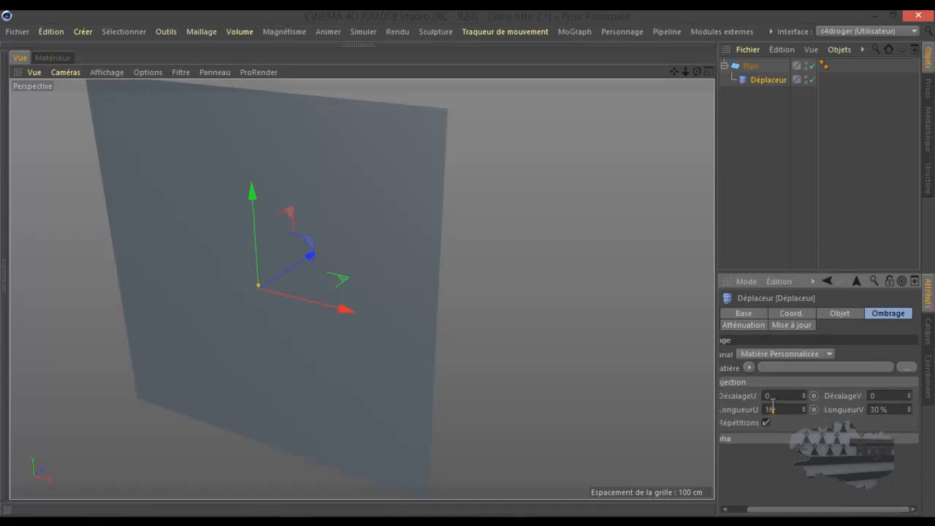
pyautogui.click(877, 408)
pyautogui.write('100')
pyautogui.press('Return')
# Load displace 01.png as the Déplaceur's shading material, declining to copy the image to the project location
pyautogui.click(905, 367)
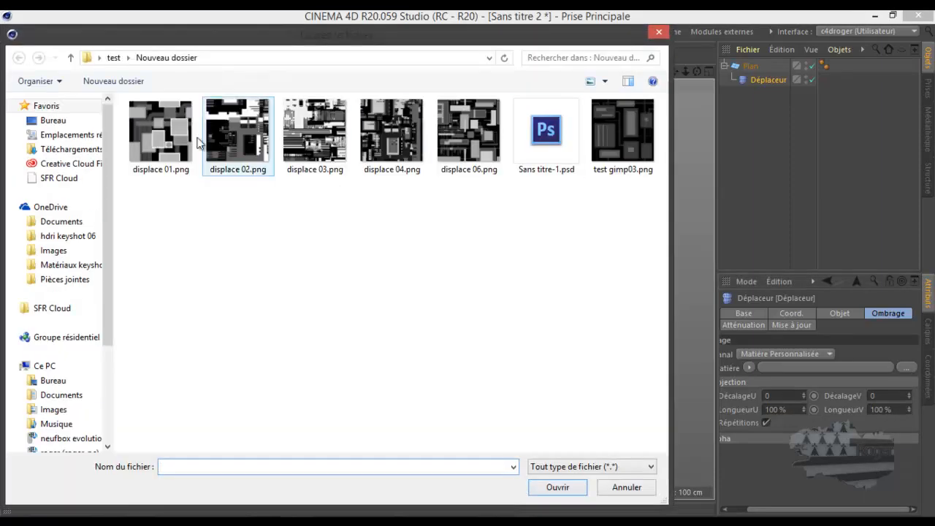
pyautogui.doubleClick(165, 139)
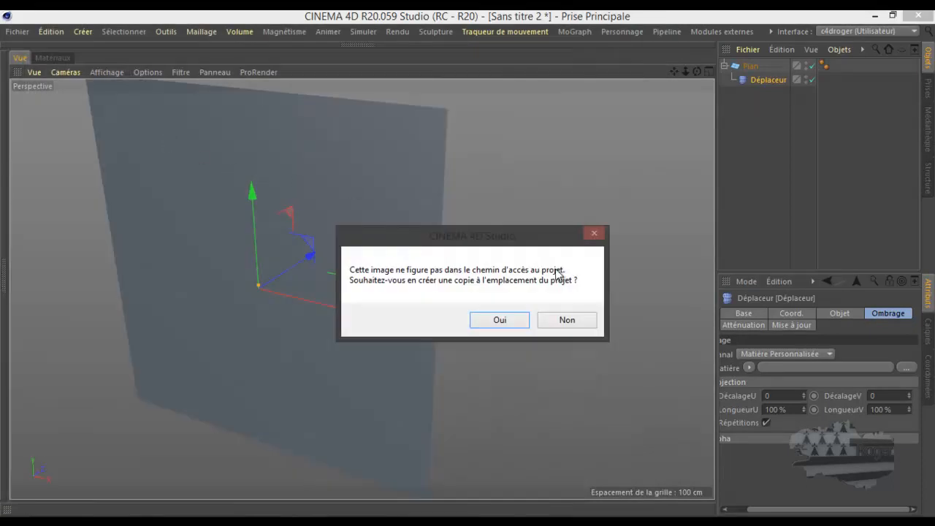
pyautogui.click(568, 322)
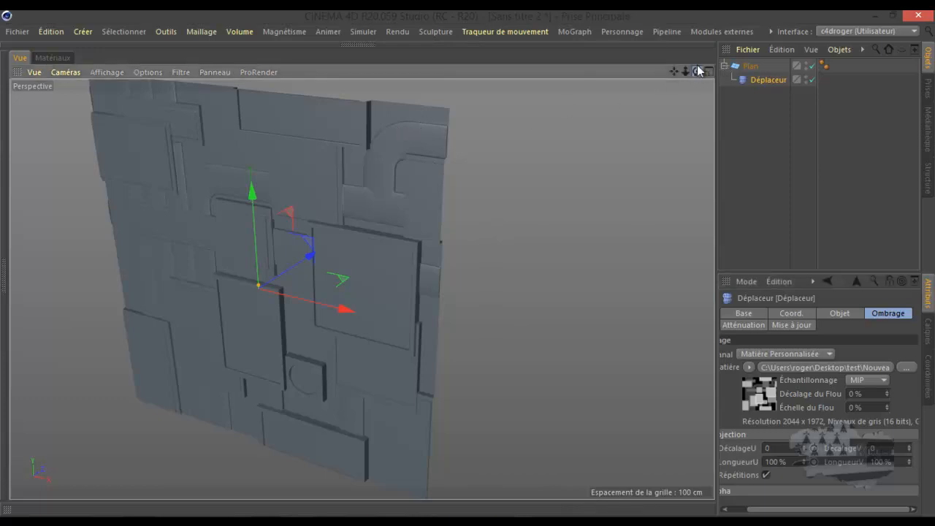
# Set the Déplaceur's Hauteur to 50 cm to deepen the relief on the plane
pyautogui.scroll(5, 468, 262)
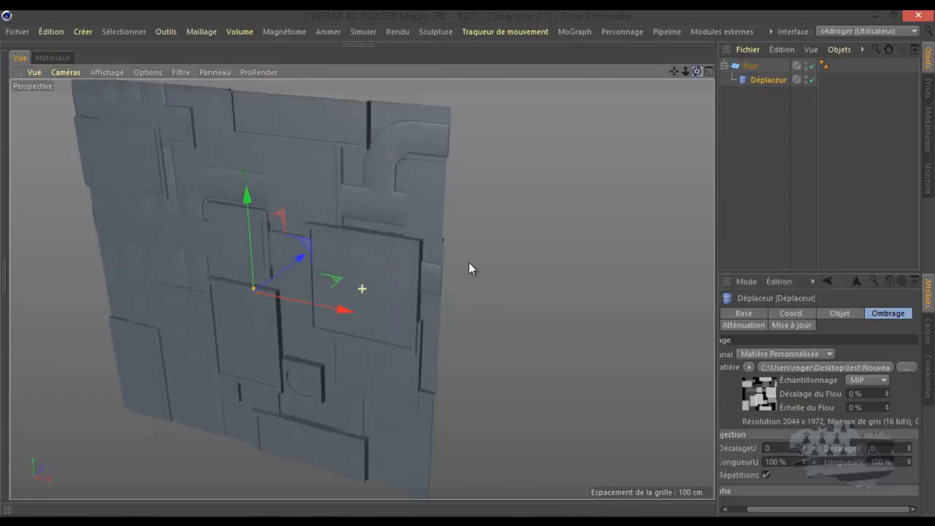
pyautogui.scroll(2, 468, 262)
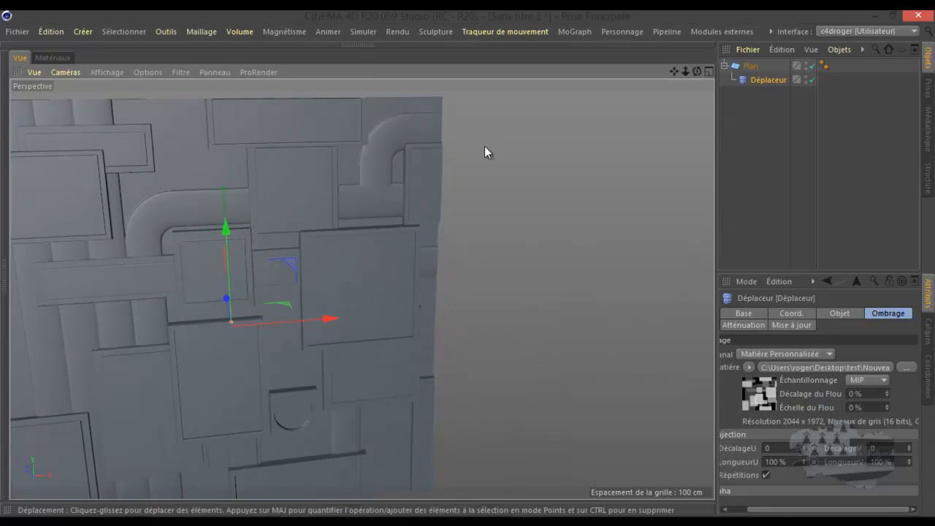
pyautogui.scroll(2, 424, 168)
pyautogui.scroll(1, 425, 168)
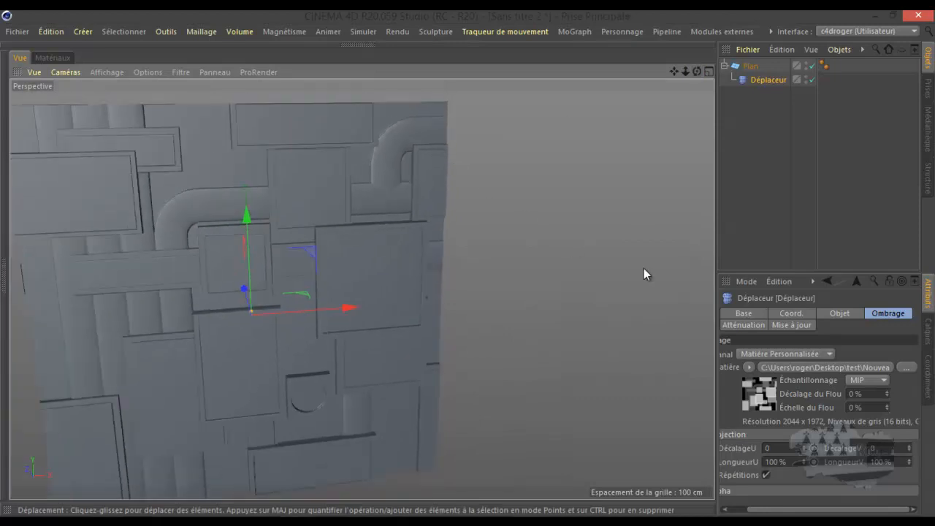
pyautogui.click(850, 314)
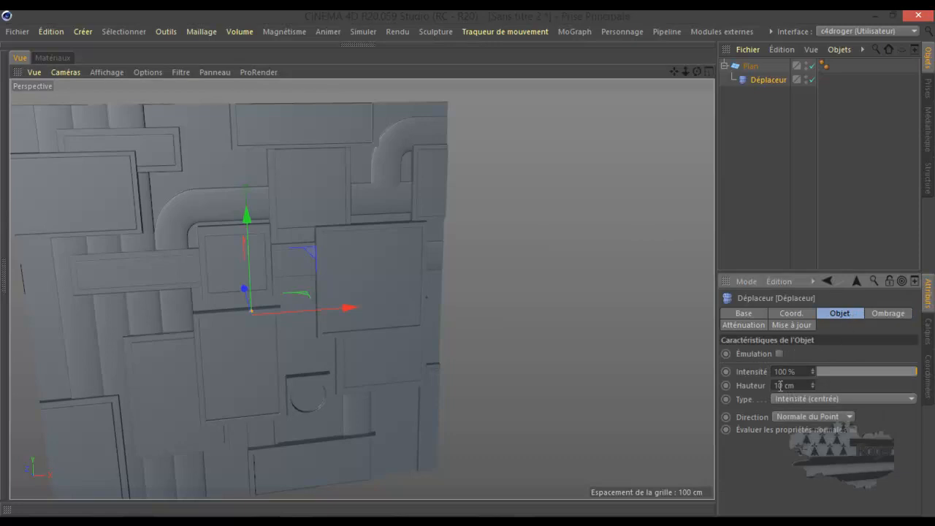
pyautogui.write('5')
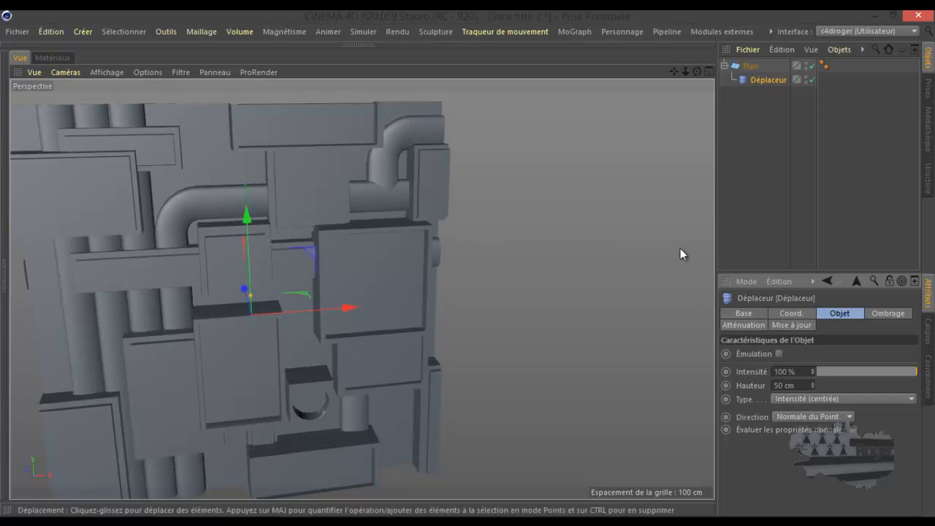
# Set the Déplaceur's shading projection LongueurU and LongueurV to 30 % so the displace 01.png pattern repeats
pyautogui.scroll(-3, 644, 168)
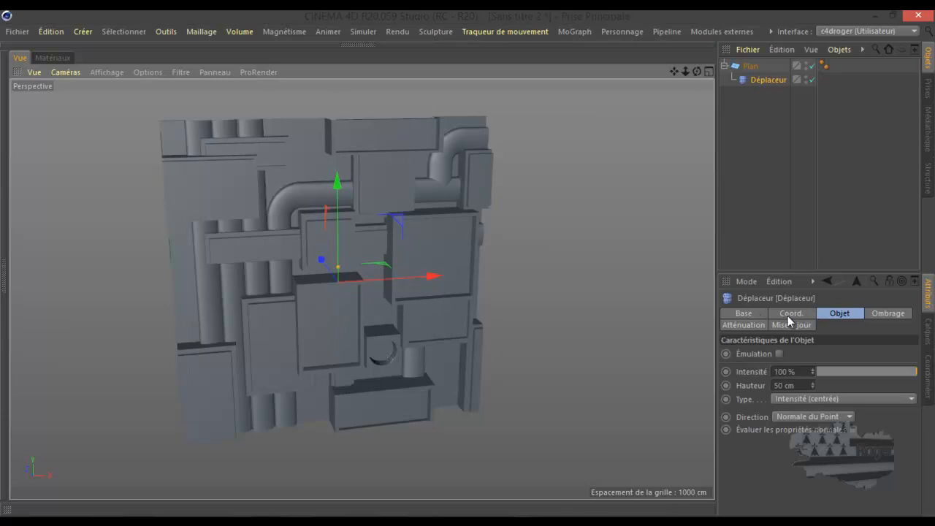
pyautogui.click(876, 311)
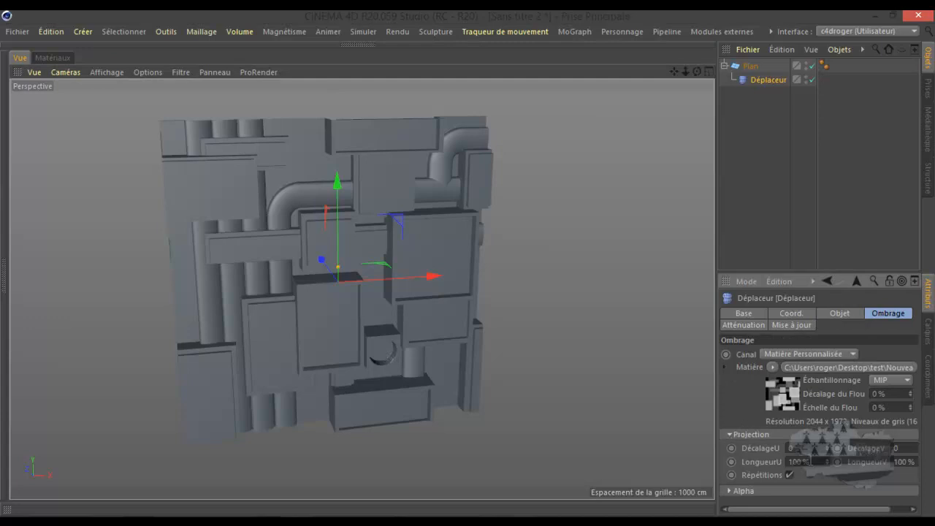
pyautogui.click(793, 461)
pyautogui.write('30')
pyautogui.press('Return')
pyautogui.press('Delete')
pyautogui.click(899, 462)
pyautogui.write('3')
pyautogui.press('Return')
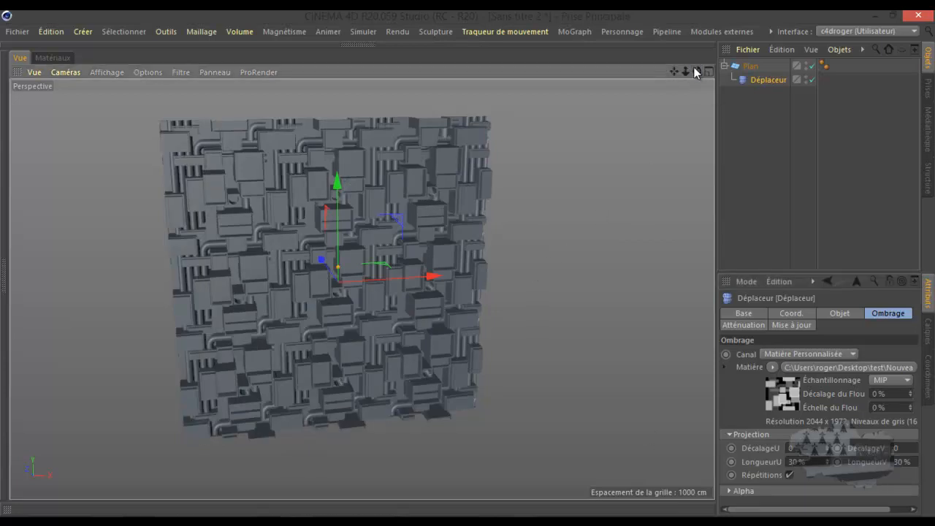
# Examine the tiled relief up close and from several angles, checking the circular openings, boxes and pipes
pyautogui.keyDown('alt'); pyautogui.moveTo(468, 263); pyautogui.dragTo(472, 267); pyautogui.keyUp('alt')
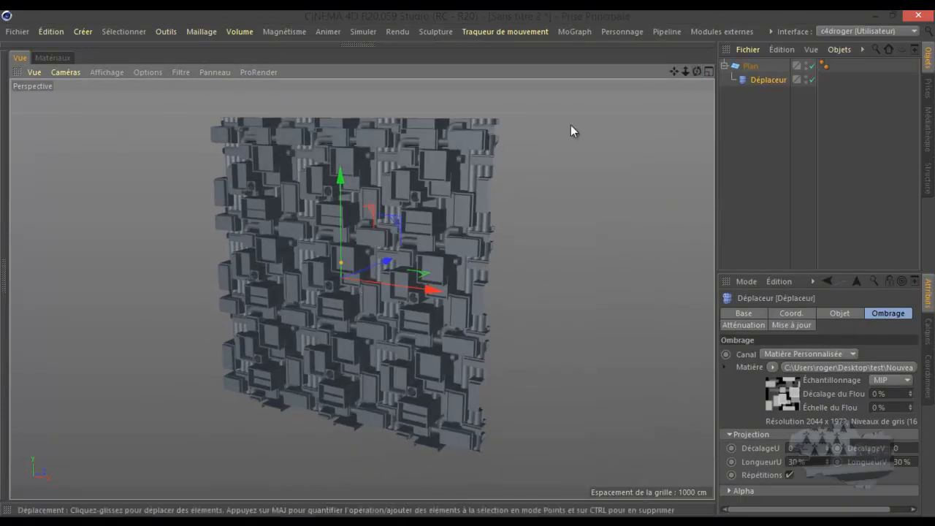
pyautogui.scroll(10, 477, 158)
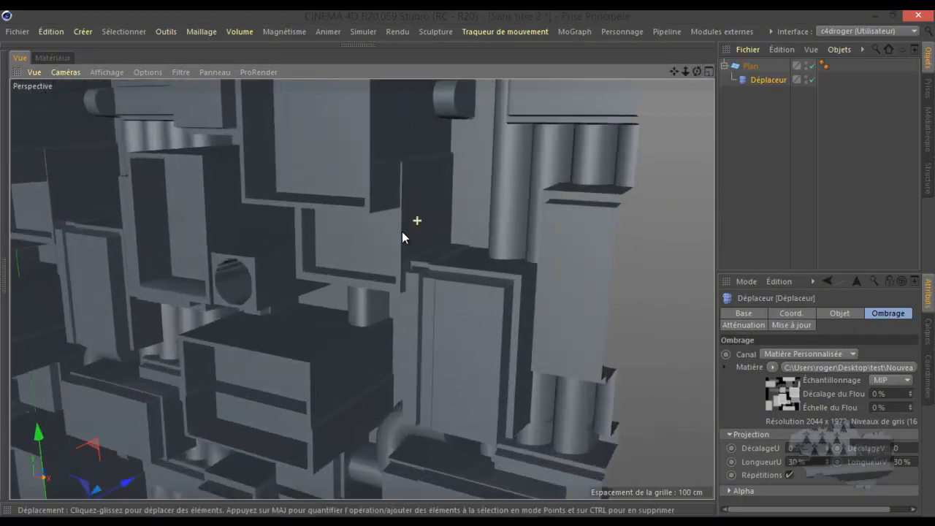
pyautogui.scroll(6, 242, 298)
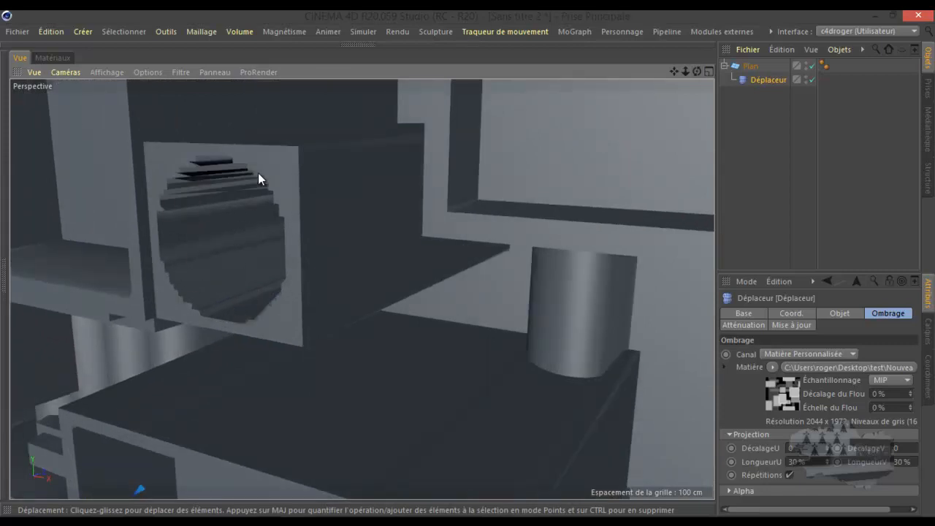
pyautogui.scroll(-4, 228, 208)
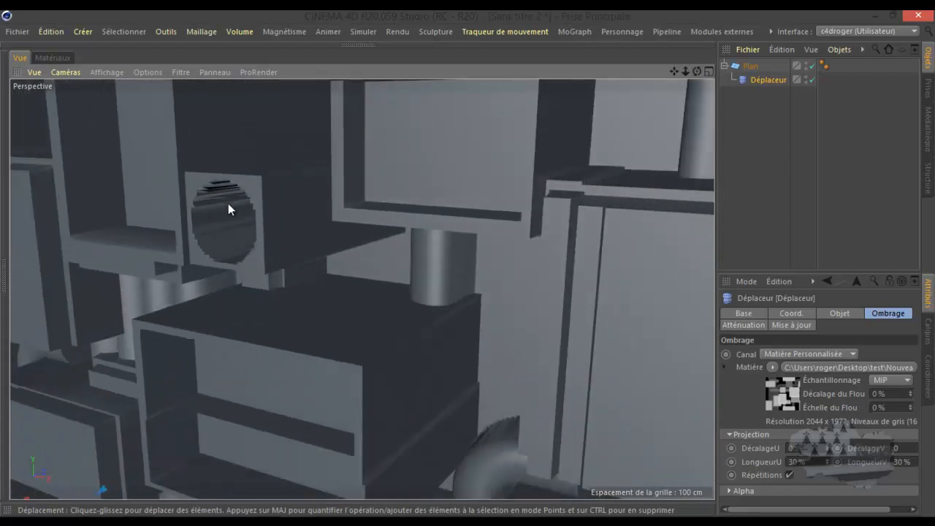
pyautogui.scroll(-3, 228, 208)
pyautogui.scroll(3, 228, 204)
pyautogui.keyDown('alt'); pyautogui.moveTo(479, 257); pyautogui.dragTo(469, 269); pyautogui.keyUp('alt')
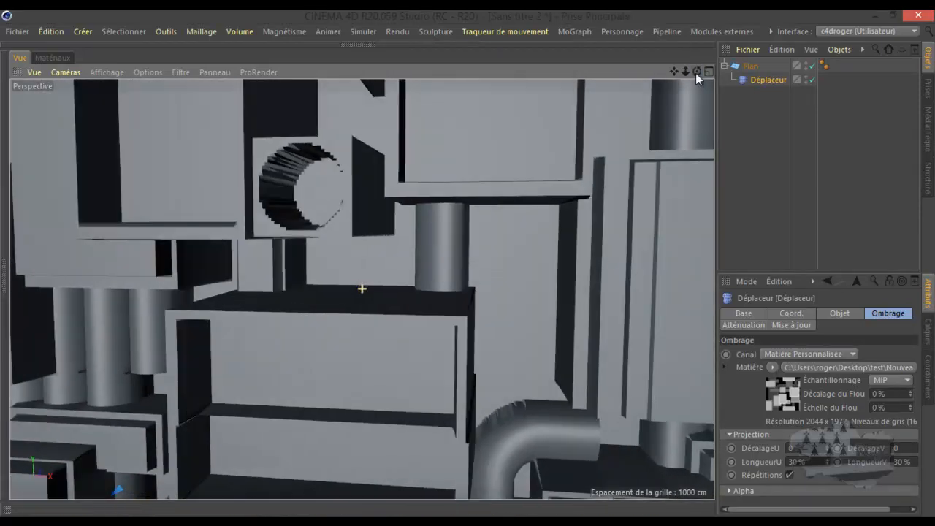
pyautogui.scroll(-10, 459, 232)
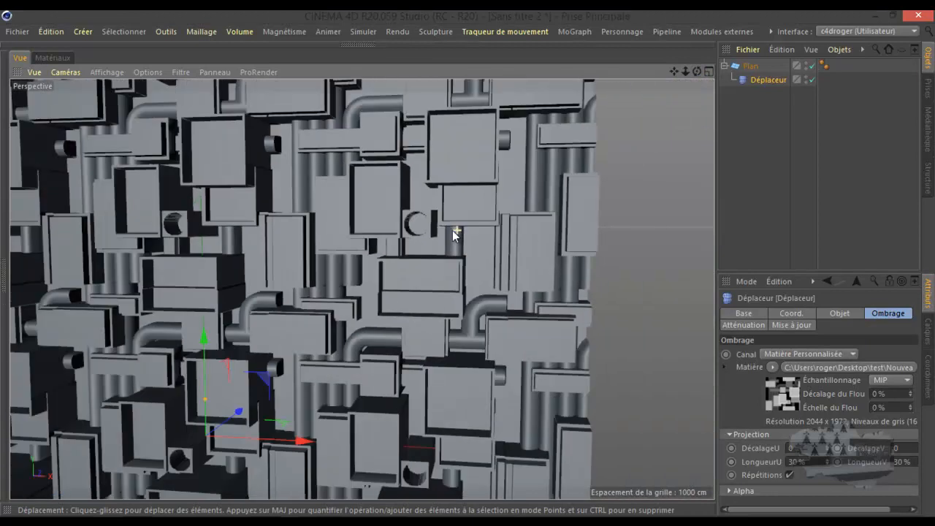
pyautogui.scroll(-4, 465, 228)
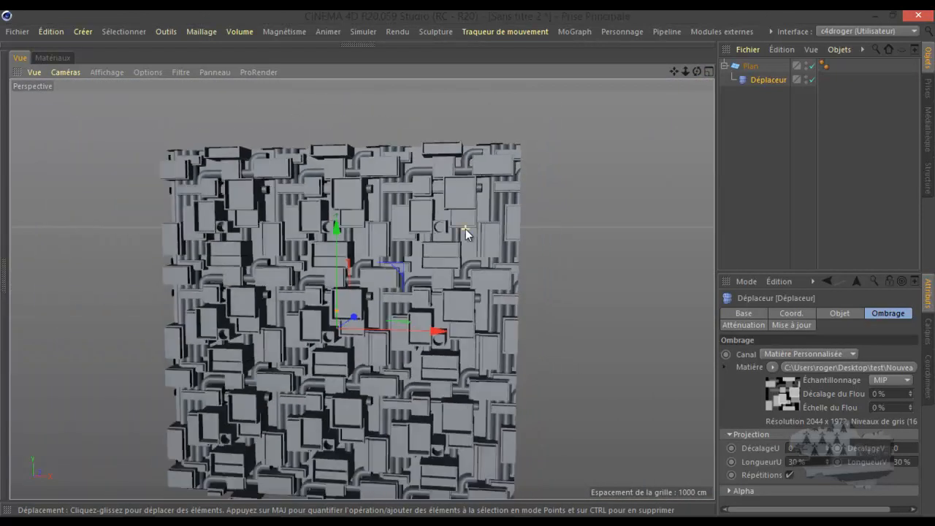
pyautogui.moveTo(696, 71); pyautogui.dragTo(469, 263)
pyautogui.scroll(5, 249, 269)
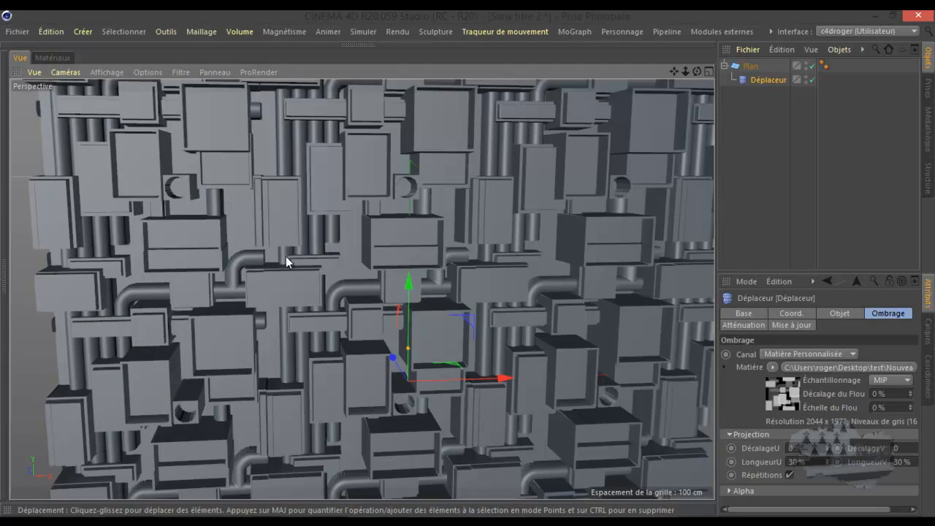
pyautogui.scroll(-5, 357, 253)
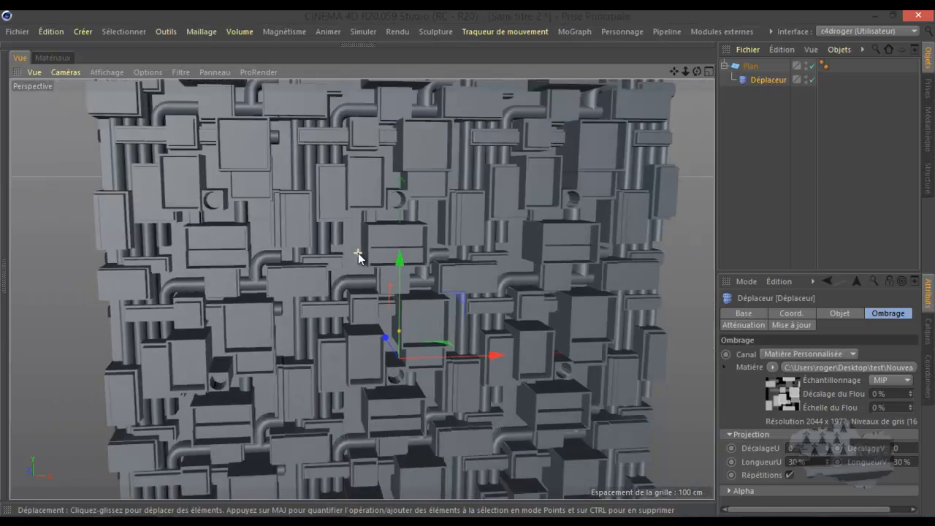
pyautogui.scroll(7, 288, 258)
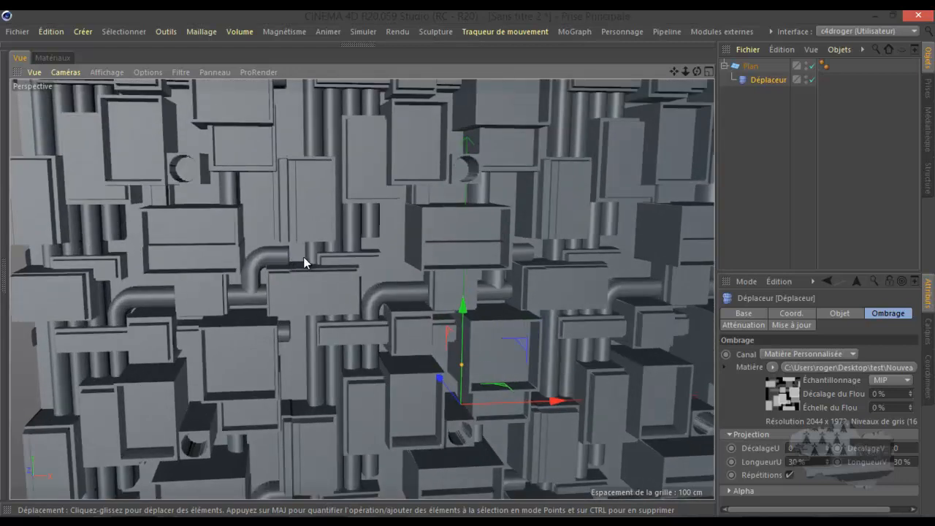
pyautogui.scroll(-5, 300, 257)
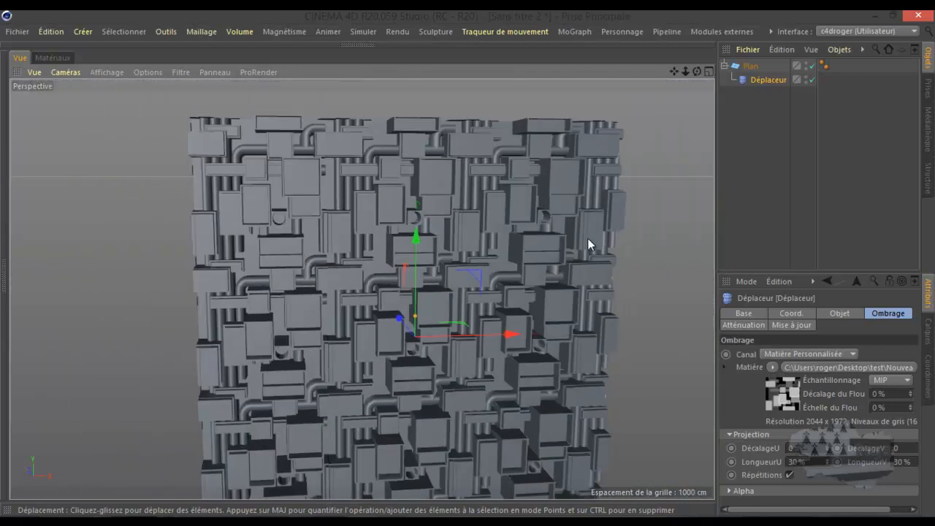
# Set the shading projection's LongueurU and LongueurV back to 100 % for the Déplaceur
pyautogui.doubleClick(804, 462)
pyautogui.write('100')
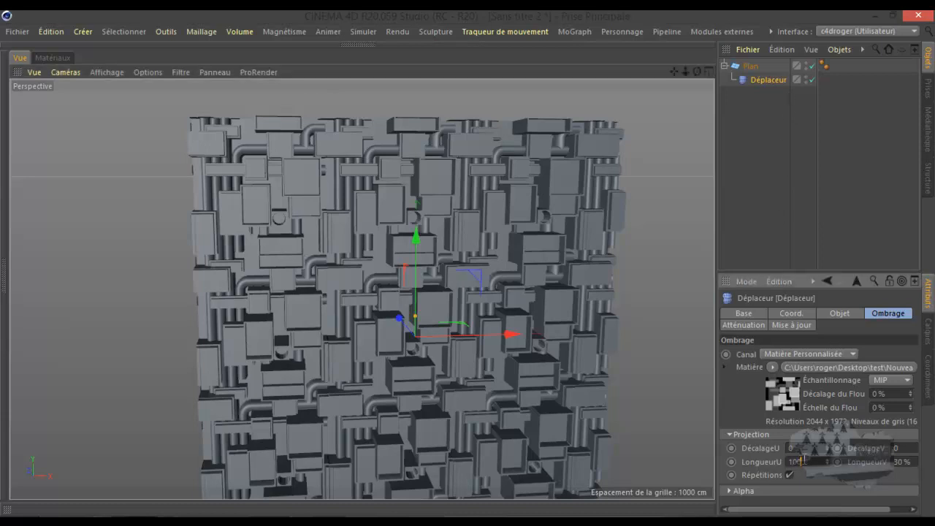
pyautogui.doubleClick(900, 461)
pyautogui.write('100')
pyautogui.press('Return')
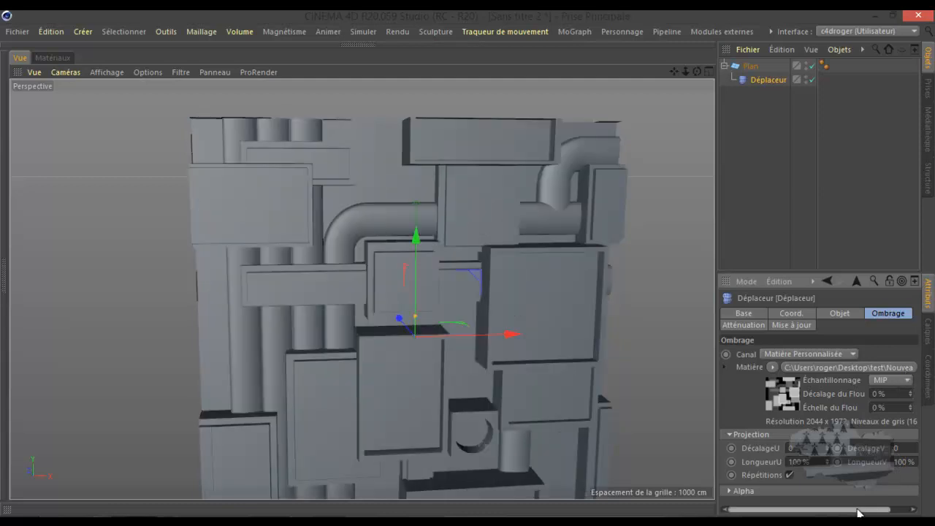
# Load displace 02.png as the Déplaceur's shading material, declining to copy the image to the project location
pyautogui.moveTo(859, 510); pyautogui.dragTo(881, 511)
pyautogui.click(914, 367)
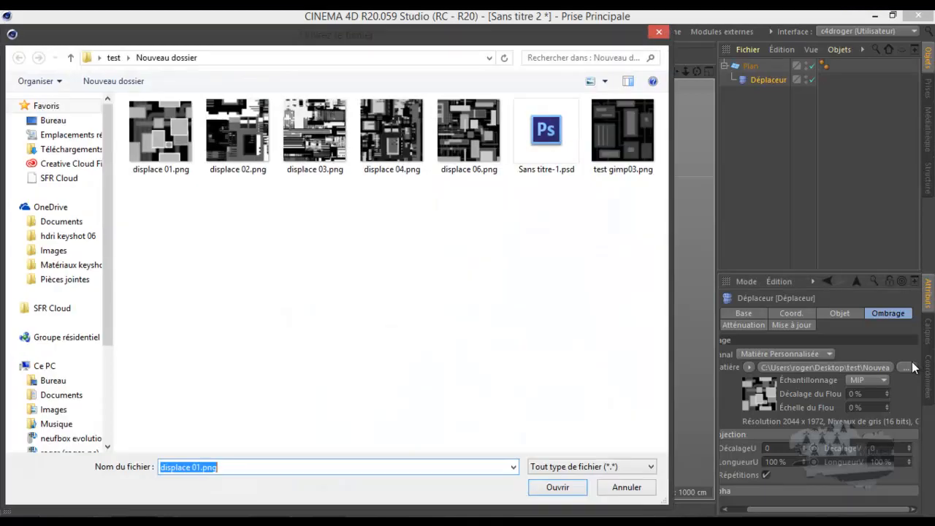
pyautogui.doubleClick(247, 132)
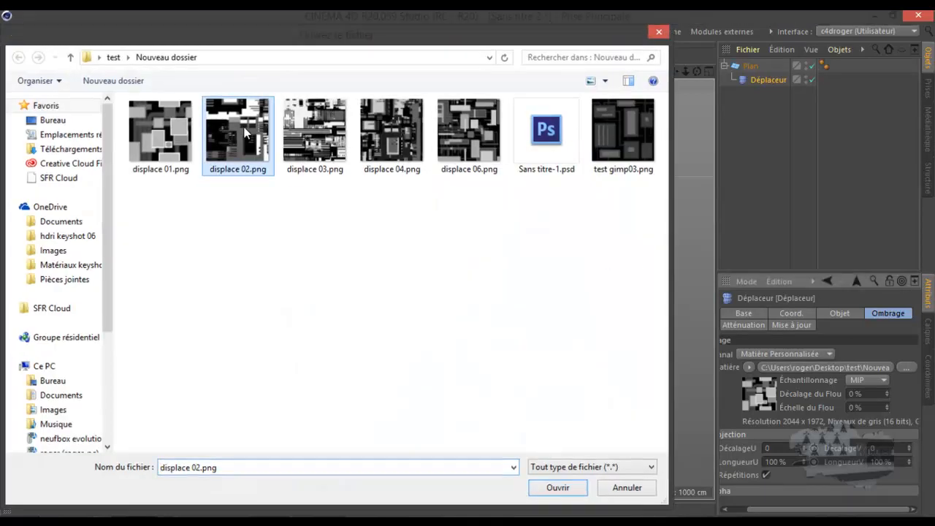
pyautogui.click(580, 319)
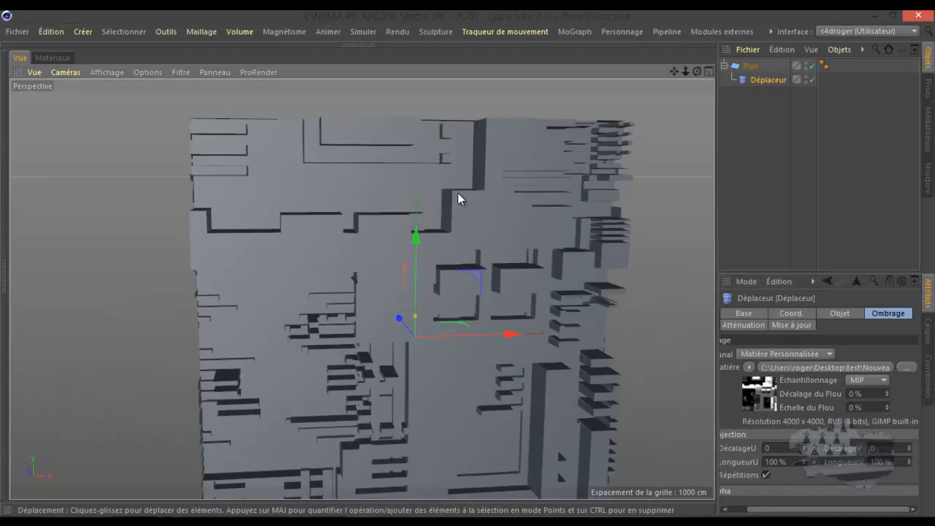
# Reduce the Déplaceur's Hauteur to 10 cm for the displace 02.png relief and view the panel from another angle
pyautogui.scroll(-3, 553, 158)
pyautogui.moveTo(697, 71); pyautogui.dragTo(469, 267)
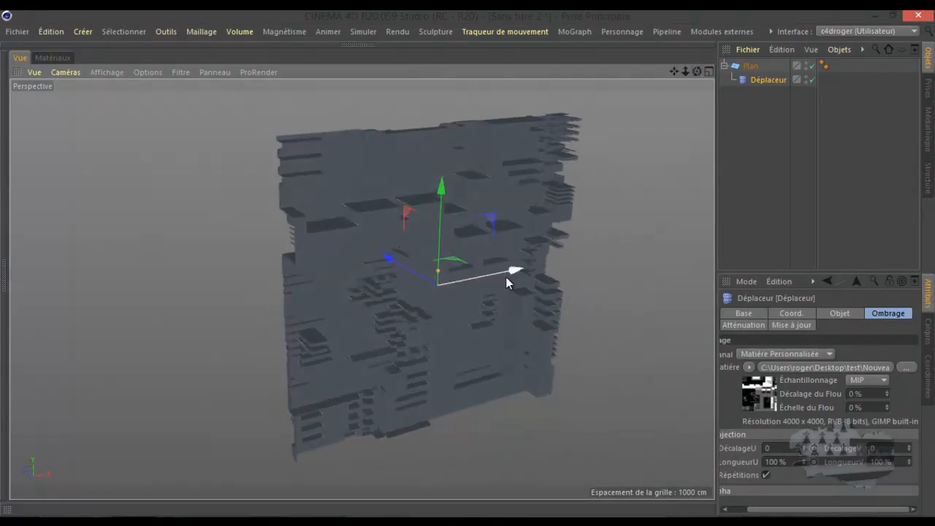
pyautogui.scroll(6, 416, 309)
pyautogui.scroll(-2, 408, 312)
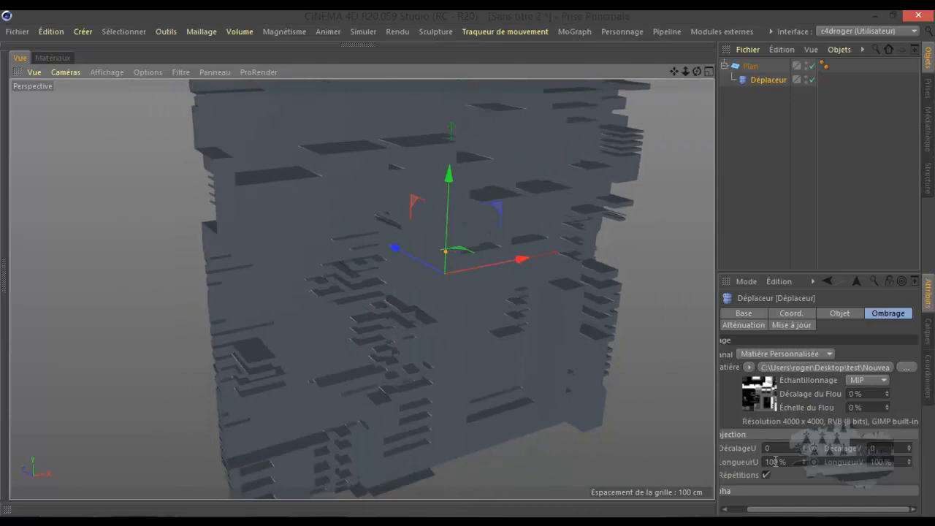
pyautogui.click(840, 312)
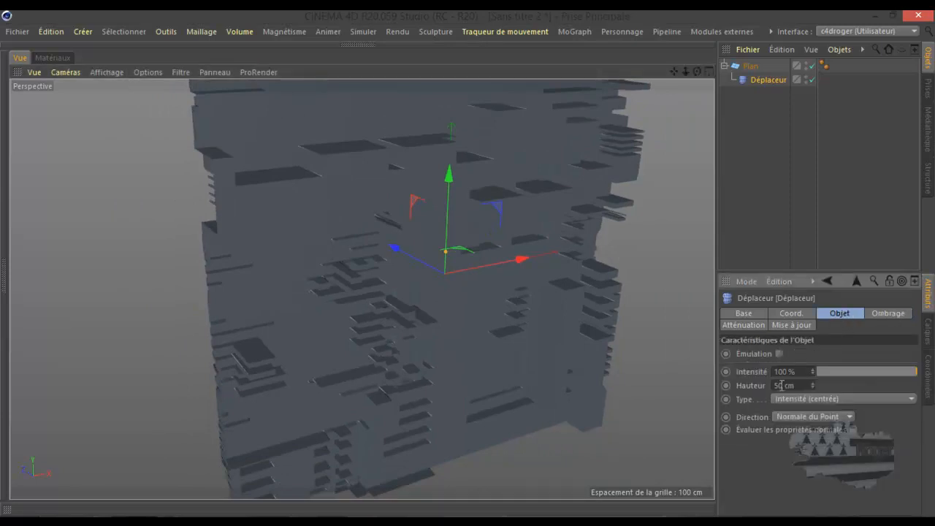
pyautogui.moveTo(781, 385); pyautogui.dragTo(774, 386)
pyautogui.write('10')
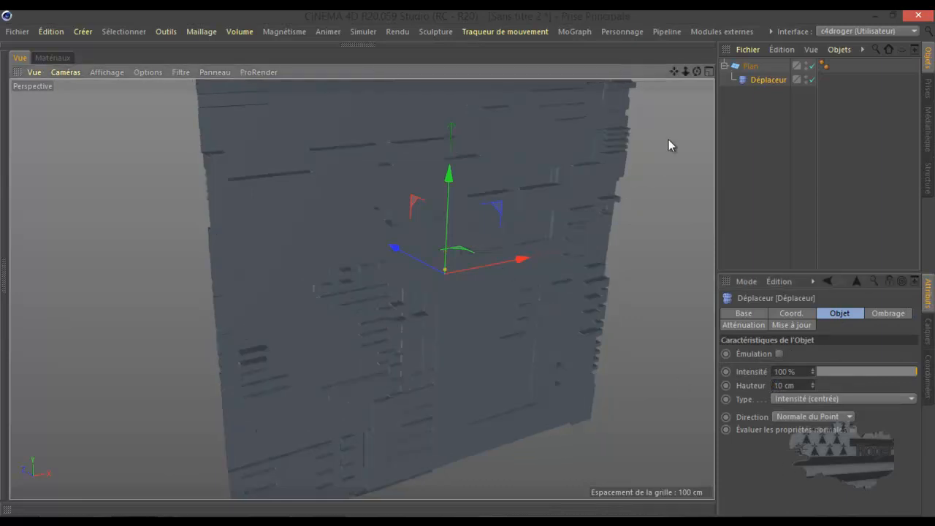
pyautogui.moveTo(698, 71); pyautogui.dragTo(468, 269)
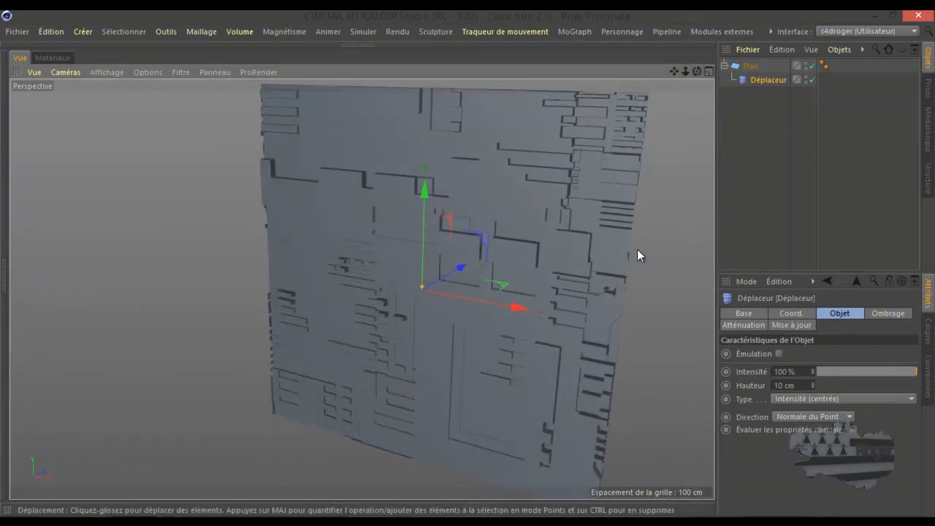
# Set LongueurU and LongueurV of the displace 02.png projection to 40 %
pyautogui.click(884, 314)
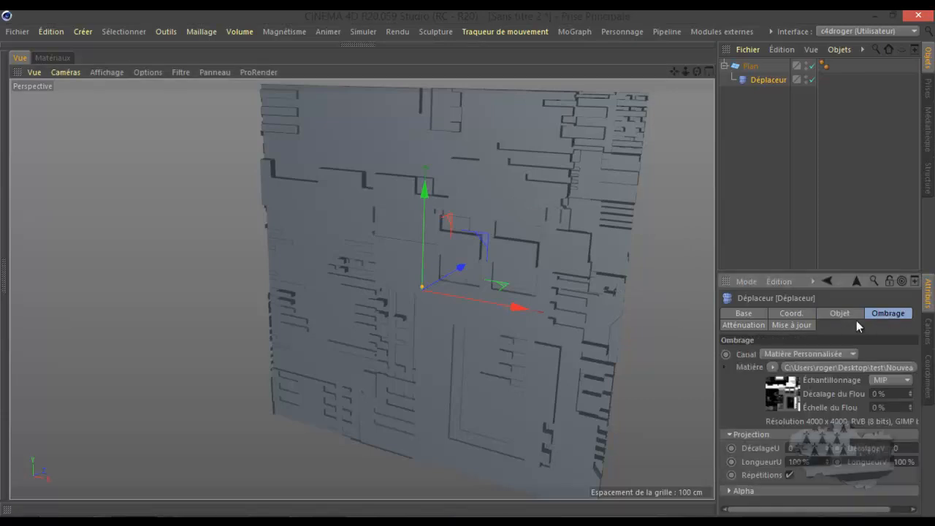
pyautogui.click(787, 462)
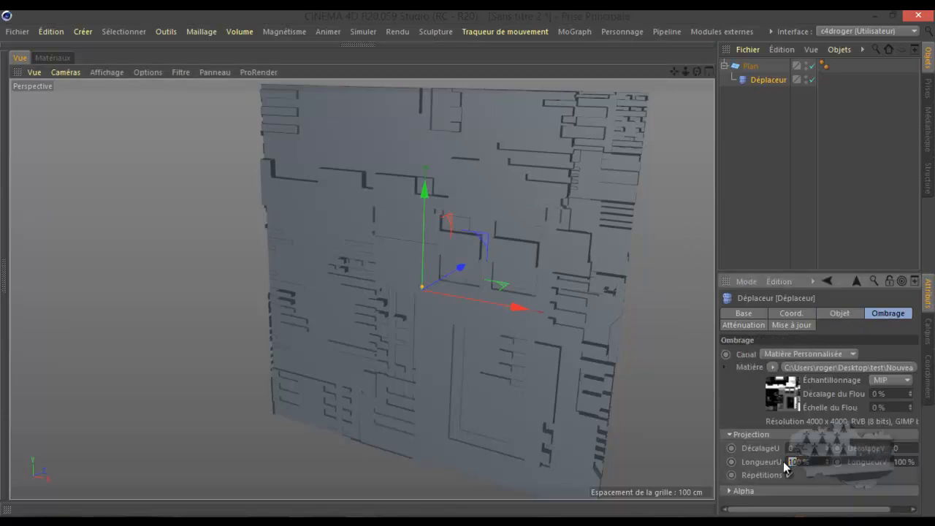
pyautogui.write('400')
pyautogui.press('Return')
pyautogui.click(899, 463)
pyautogui.press('BackSpace')
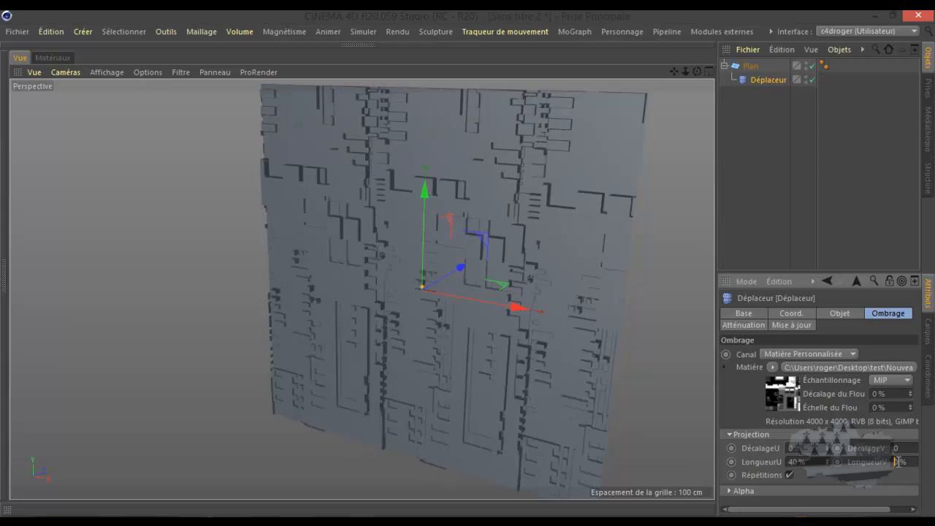
pyautogui.write('4')
pyautogui.press('Return')
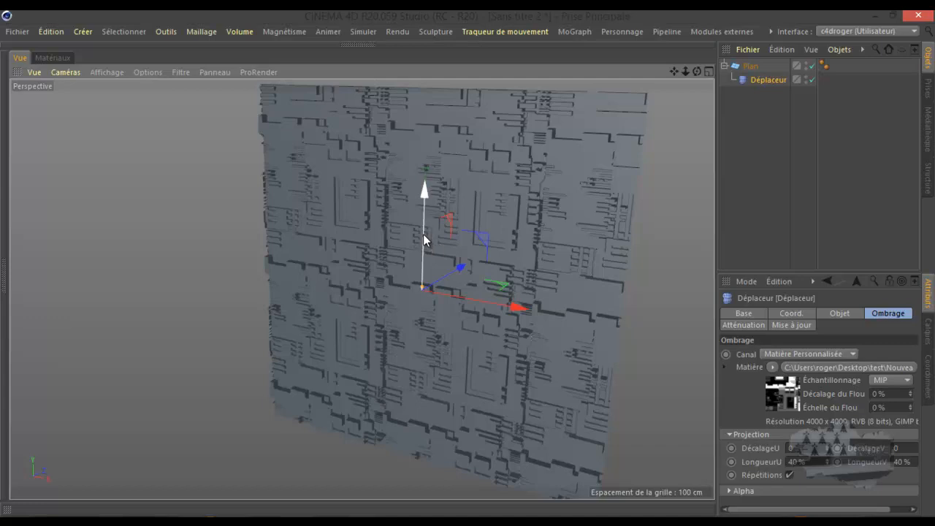
# Render the perspective view of the panel, and set the projection's LongueurU to 20 %
pyautogui.hotkey('ctrl', 'r')
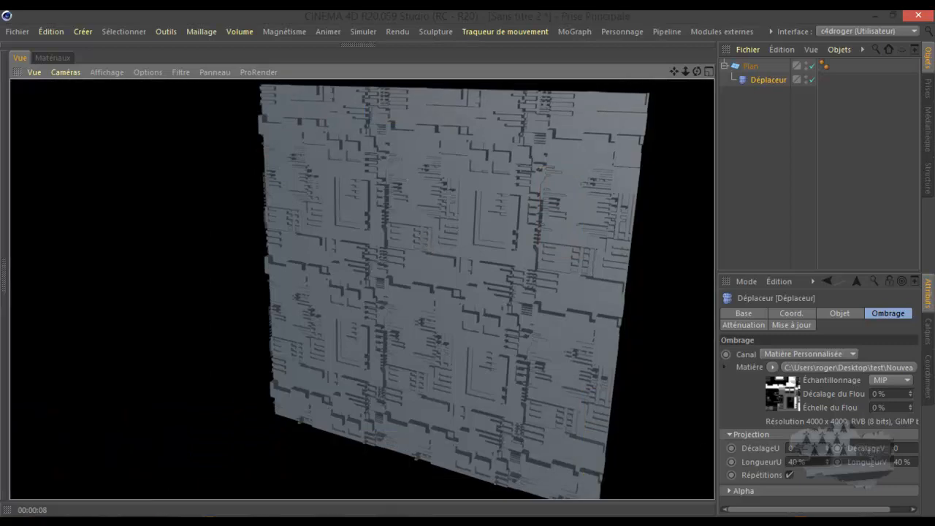
pyautogui.click(793, 458)
pyautogui.write('20')
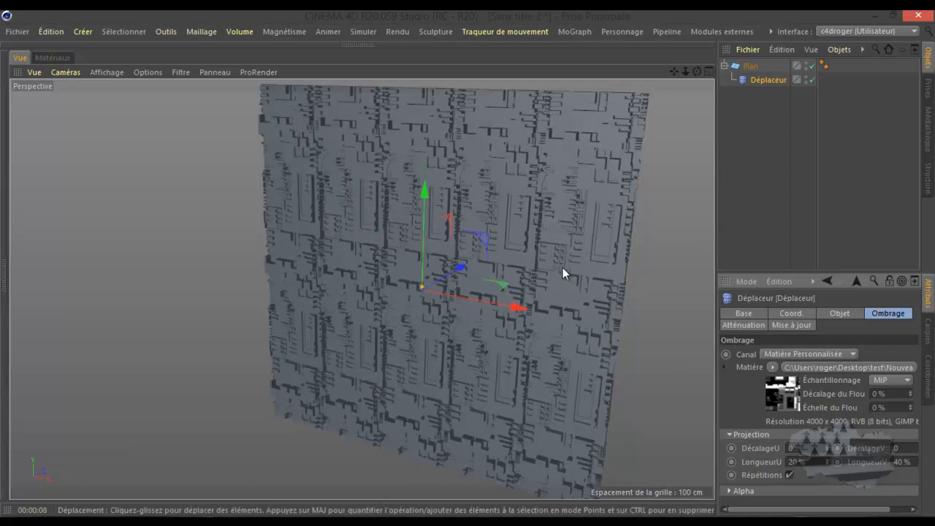
# Set both LongueurU and LongueurV of the displace 02.png projection to 100 %
pyautogui.scroll(5, 557, 270)
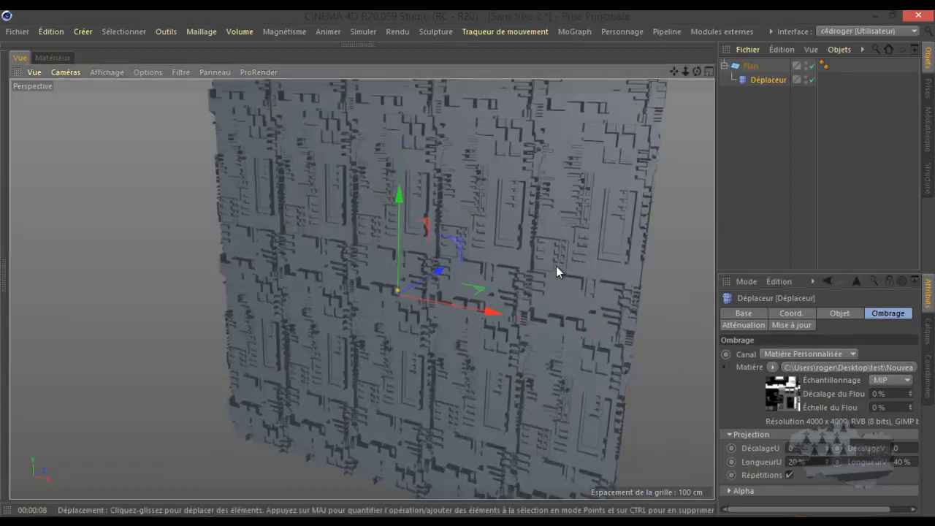
pyautogui.scroll(-10, 556, 269)
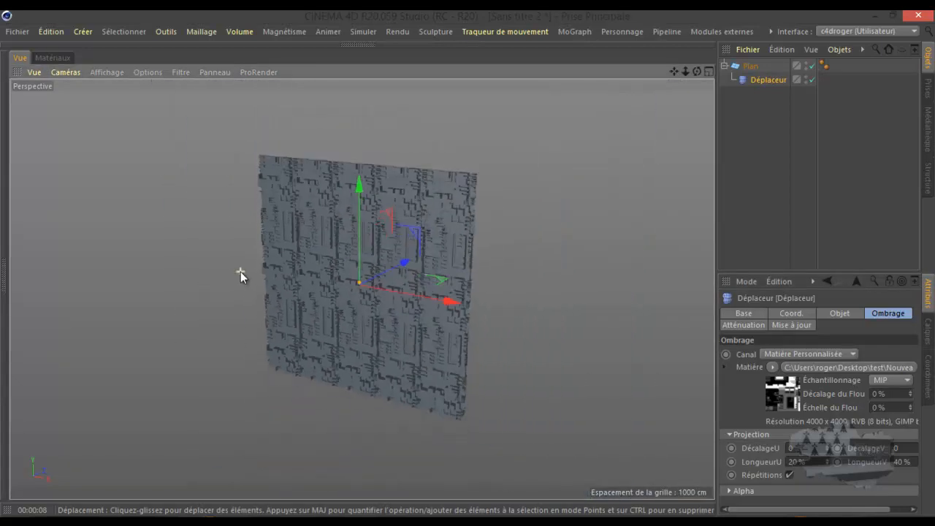
pyautogui.moveTo(699, 70); pyautogui.dragTo(467, 262)
pyautogui.scroll(5, 366, 347)
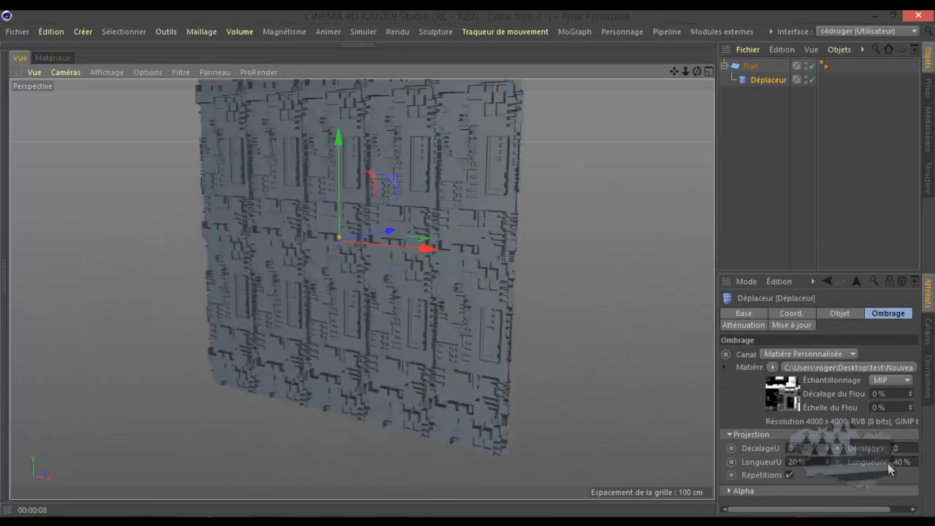
pyautogui.doubleClick(794, 461)
pyautogui.write('1')
pyautogui.press('Return')
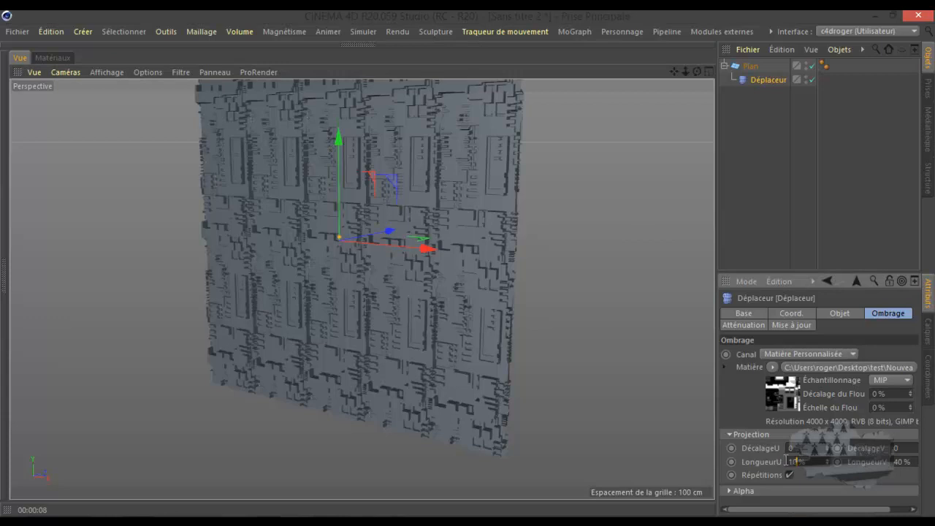
pyautogui.write('00')
pyautogui.press('Return')
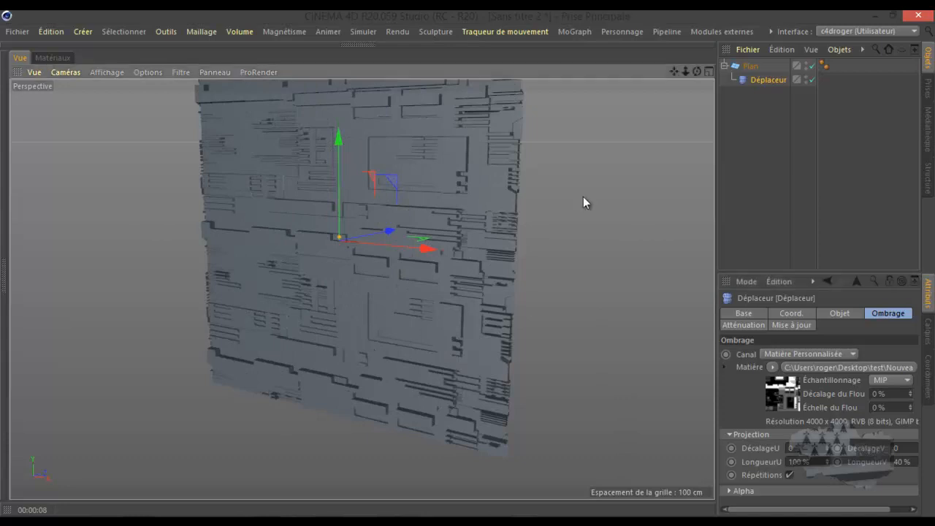
pyautogui.scroll(-1, 676, 181)
pyautogui.click(906, 457)
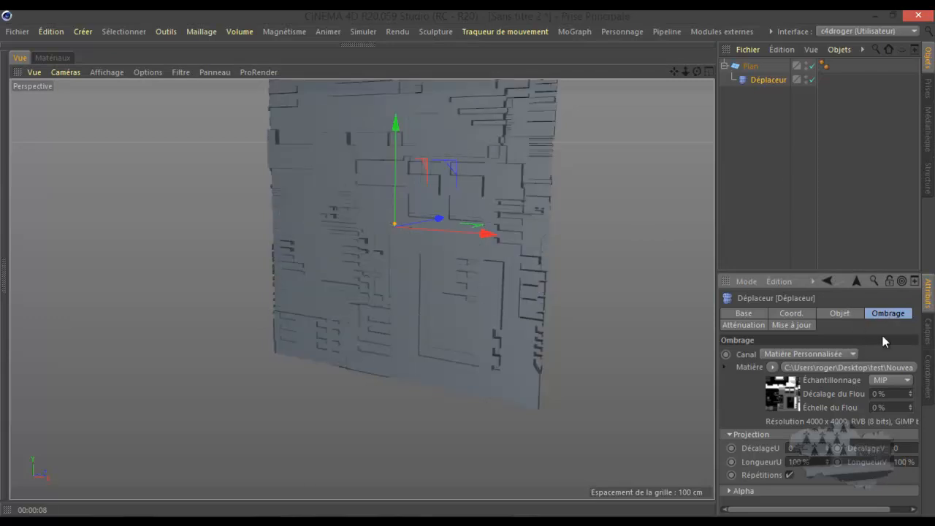
# Load displace 03.png as the Déplaceur's shading material, declining to copy the image to the project location
pyautogui.moveTo(861, 510); pyautogui.dragTo(884, 509)
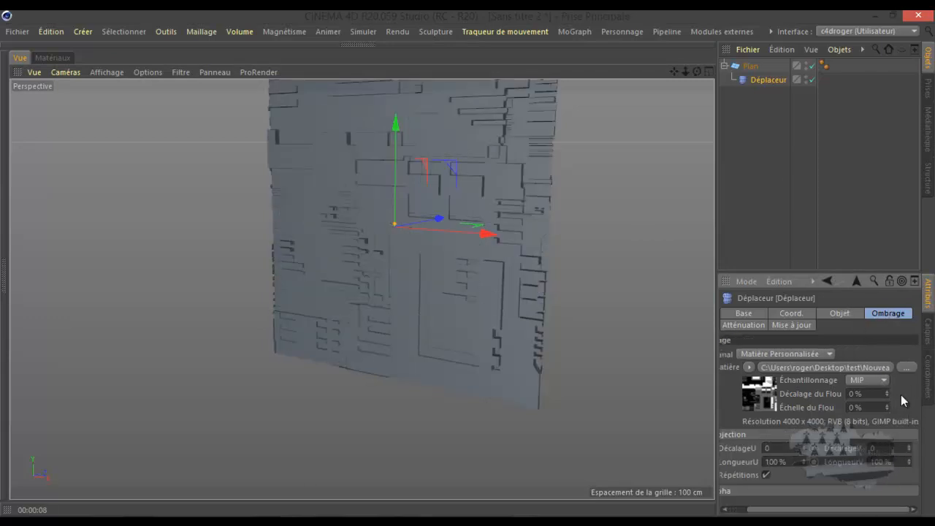
pyautogui.click(906, 367)
pyautogui.click(312, 124)
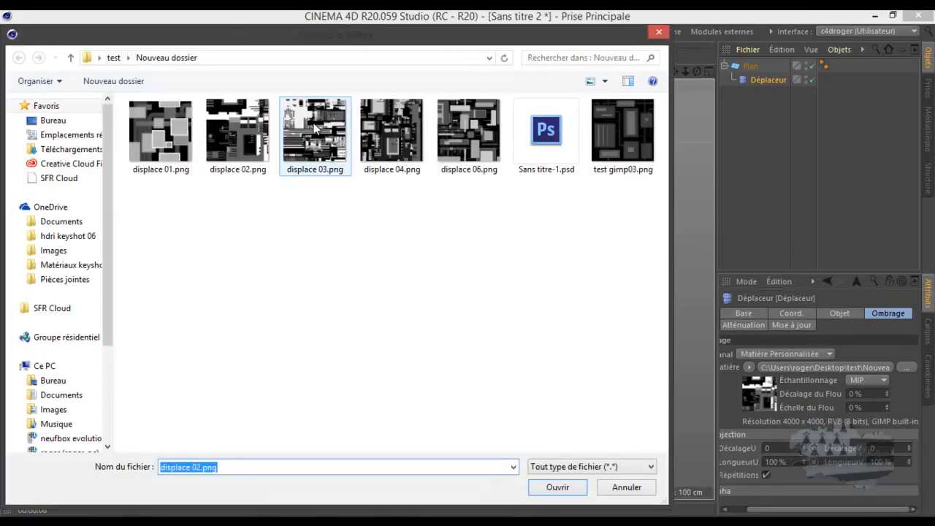
pyautogui.doubleClick(312, 124)
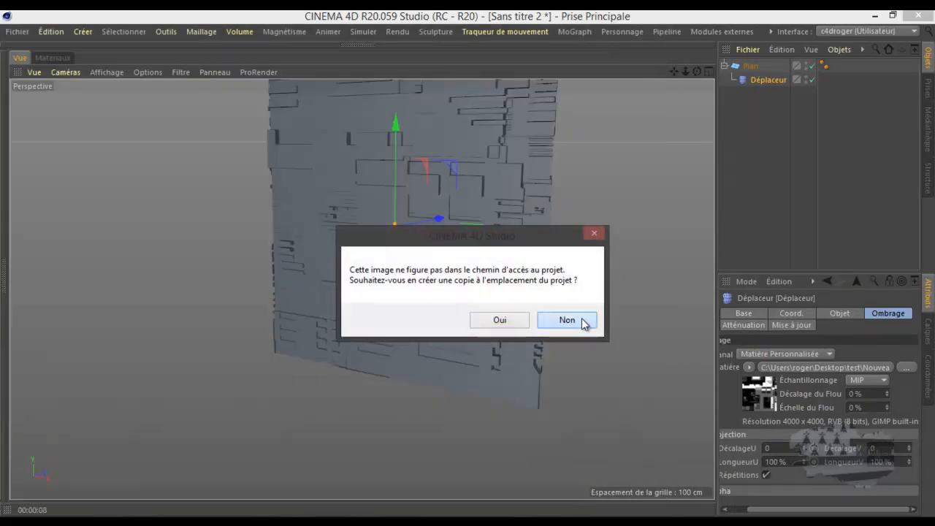
pyautogui.click(571, 320)
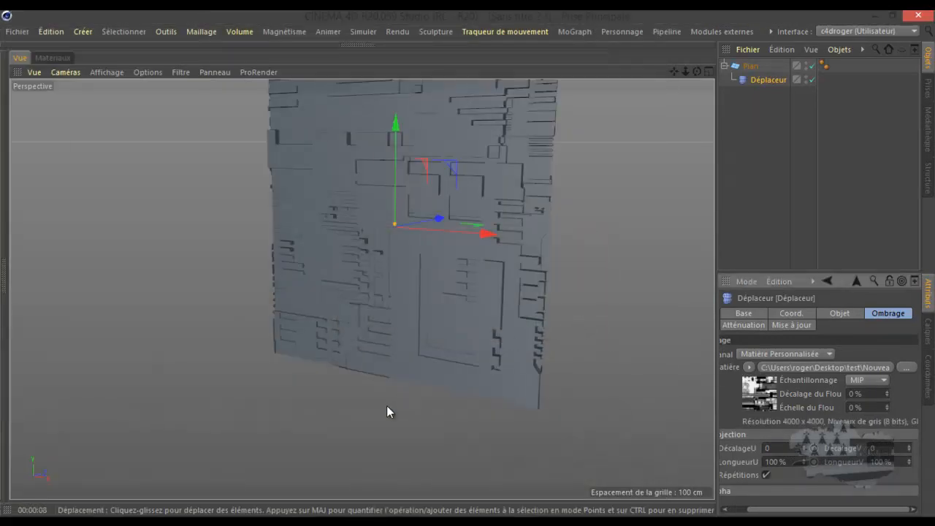
# Examine the displace 03.png relief's fine details up close and from another angle
pyautogui.scroll(-2, 387, 405)
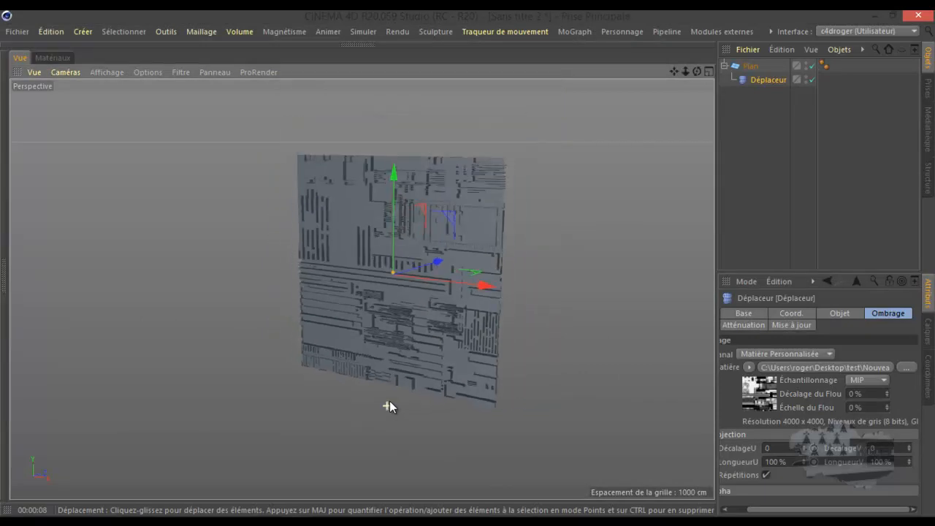
pyautogui.scroll(10, 455, 318)
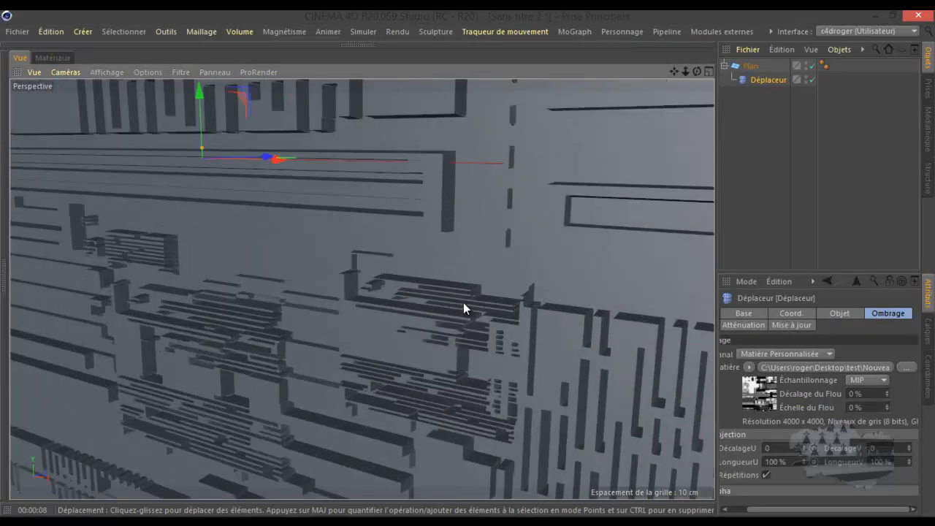
pyautogui.scroll(7, 463, 303)
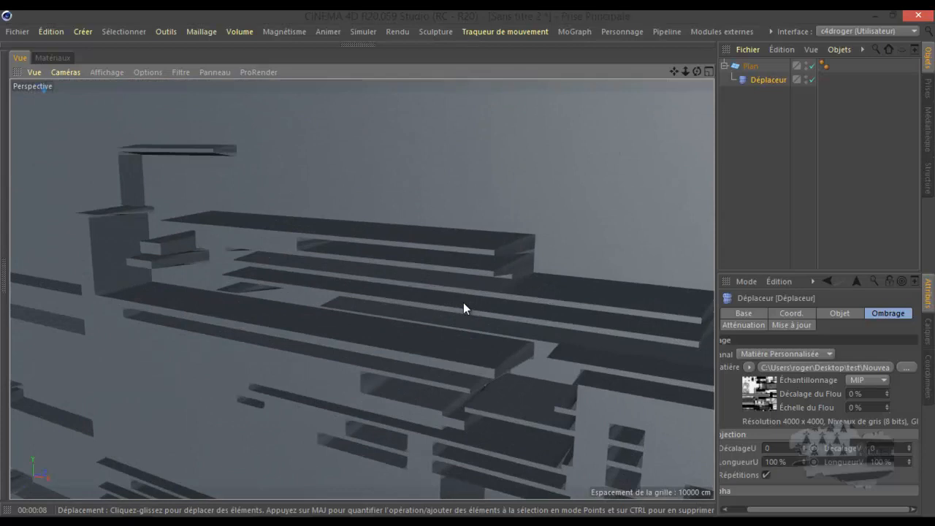
pyautogui.keyDown('alt'); pyautogui.moveTo(464, 302); pyautogui.dragTo(463, 303); pyautogui.keyUp('alt')
pyautogui.scroll(-6, 463, 303)
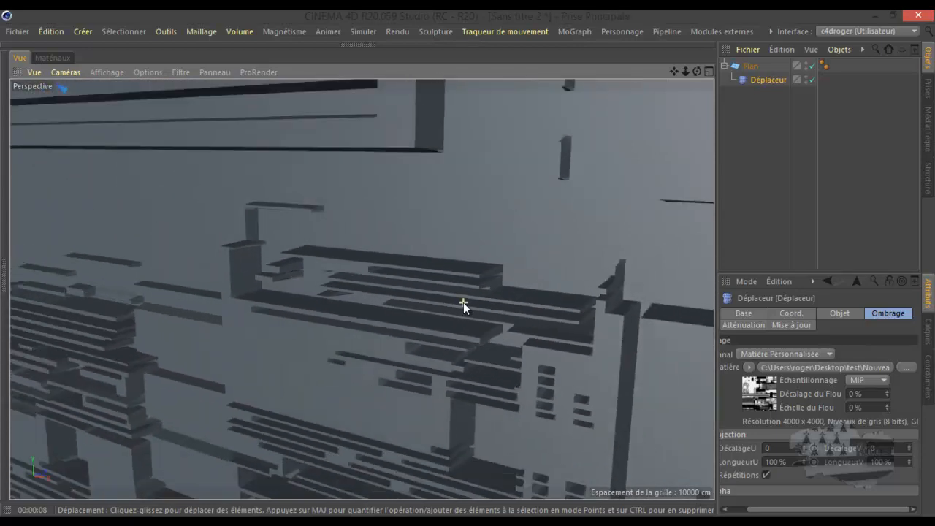
pyautogui.scroll(-8, 463, 302)
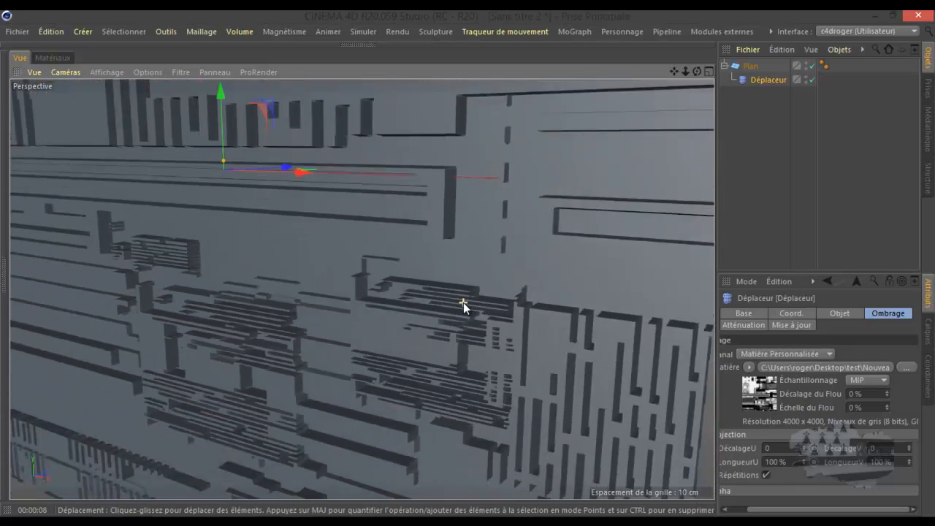
pyautogui.scroll(-3, 463, 303)
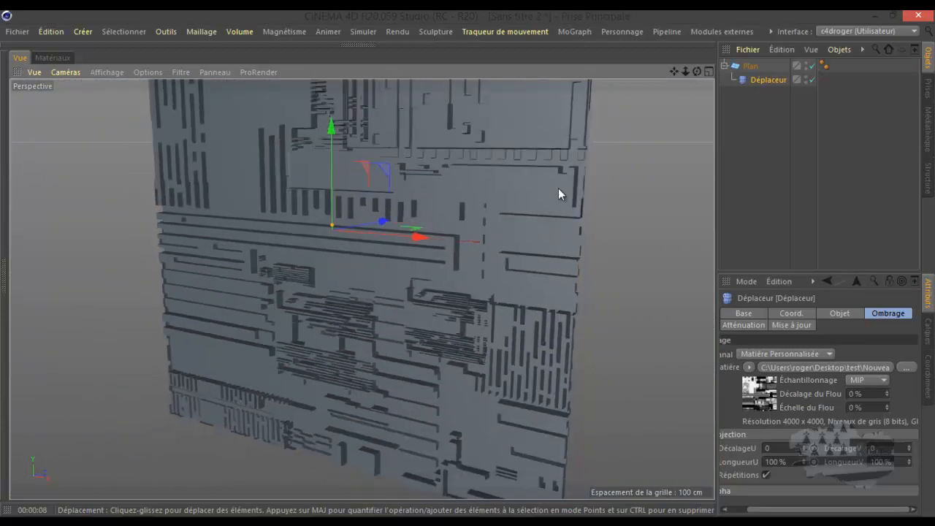
pyautogui.moveTo(698, 72)
pyautogui.mouseDown()
pyautogui.moveTo(467, 264)
pyautogui.moveTo(696, 70)
pyautogui.mouseUp()
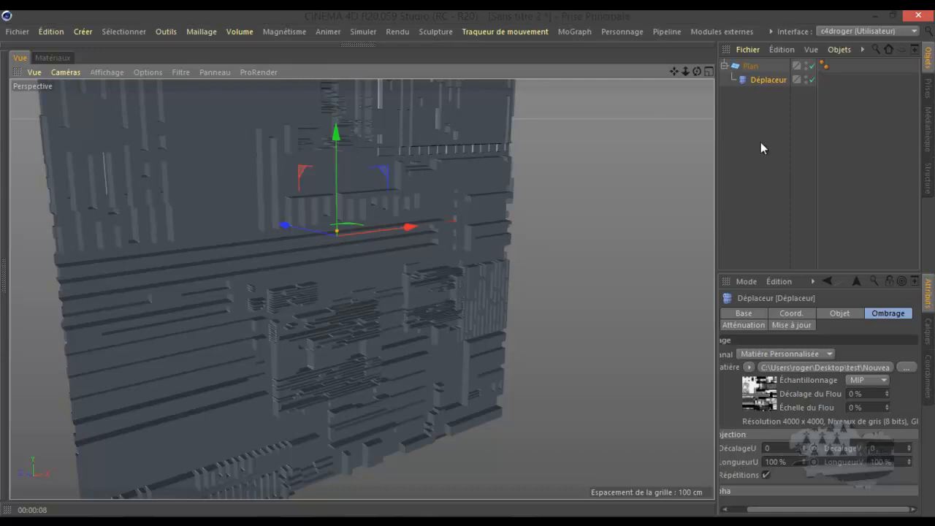
# Lower the Déplaceur's Intensité to 30 % for the displace 03.png relief
pyautogui.click(837, 311)
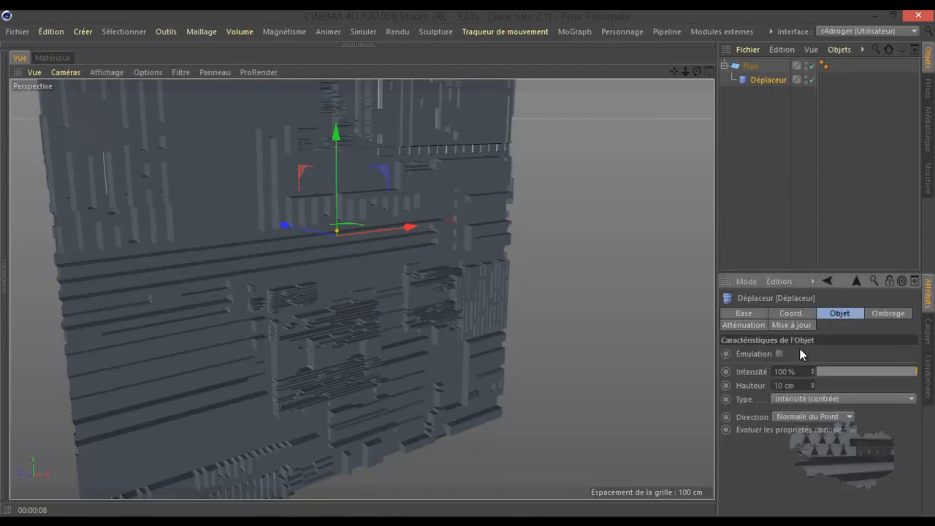
pyautogui.click(898, 372)
pyautogui.click(869, 372)
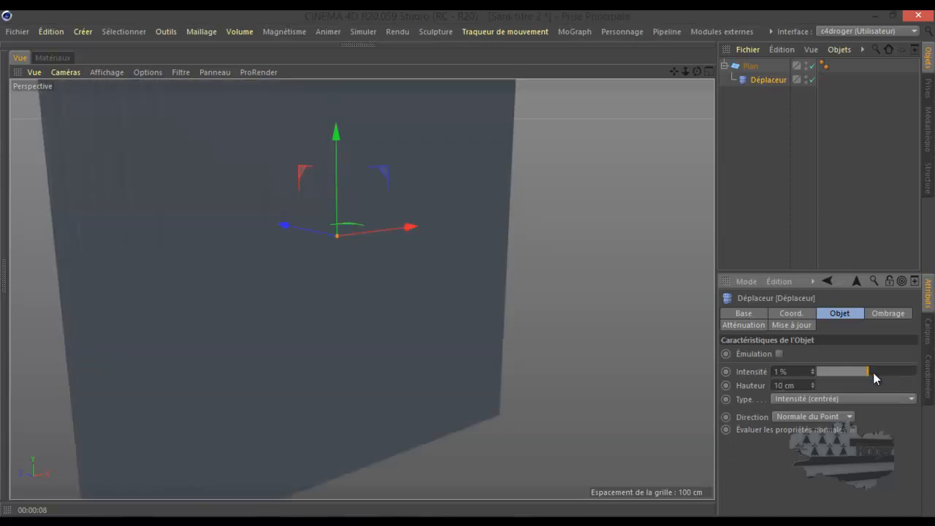
pyautogui.click(883, 372)
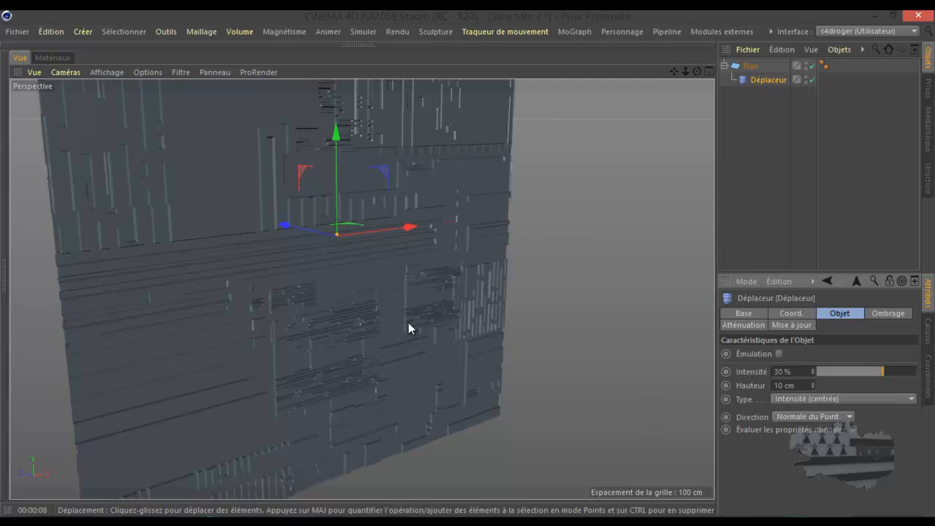
# Inspect the shallower relief up close and reduce the Déplaceur's Intensité further to 14 %
pyautogui.keyDown('alt'); pyautogui.moveTo(408, 322); pyautogui.dragTo(502, 343, button='right'); pyautogui.keyUp('alt')
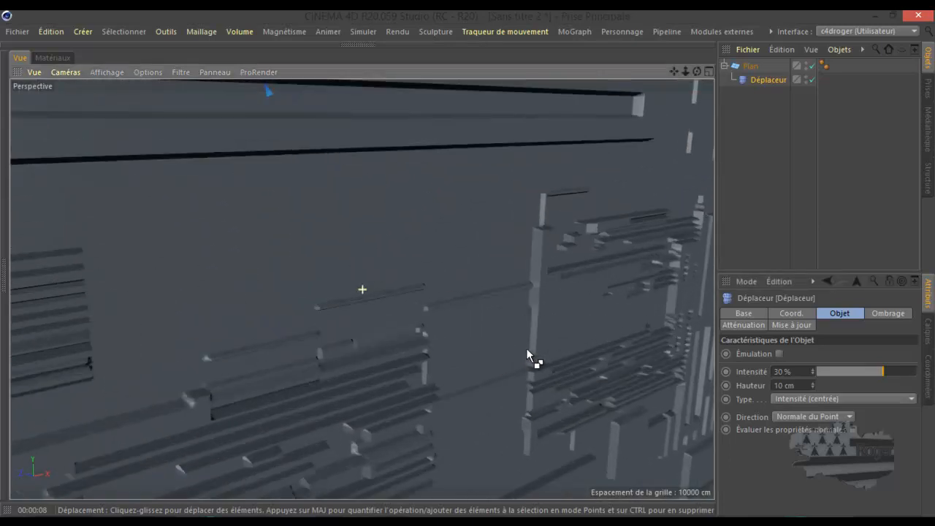
pyautogui.keyDown('alt'); pyautogui.moveTo(593, 399); pyautogui.dragTo(621, 404, button='right'); pyautogui.keyUp('alt')
pyautogui.scroll(-3, 584, 380)
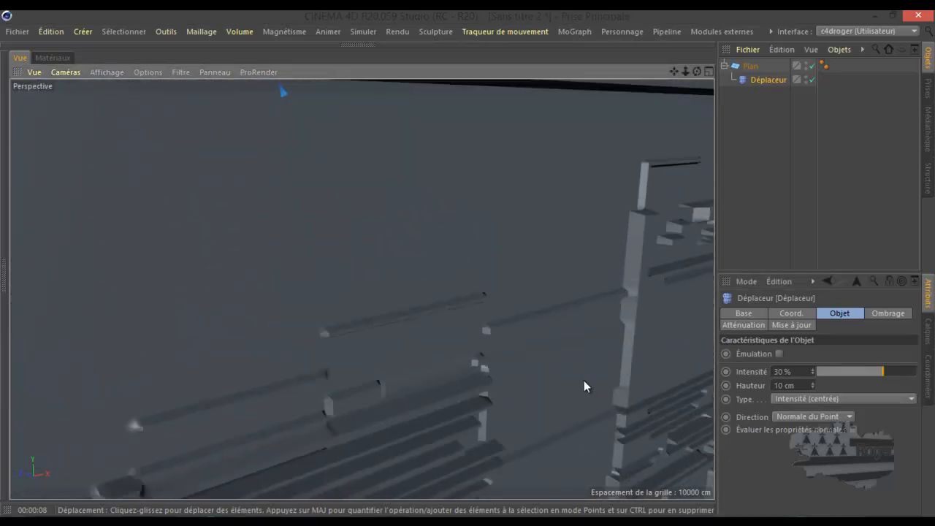
pyautogui.scroll(2, 664, 424)
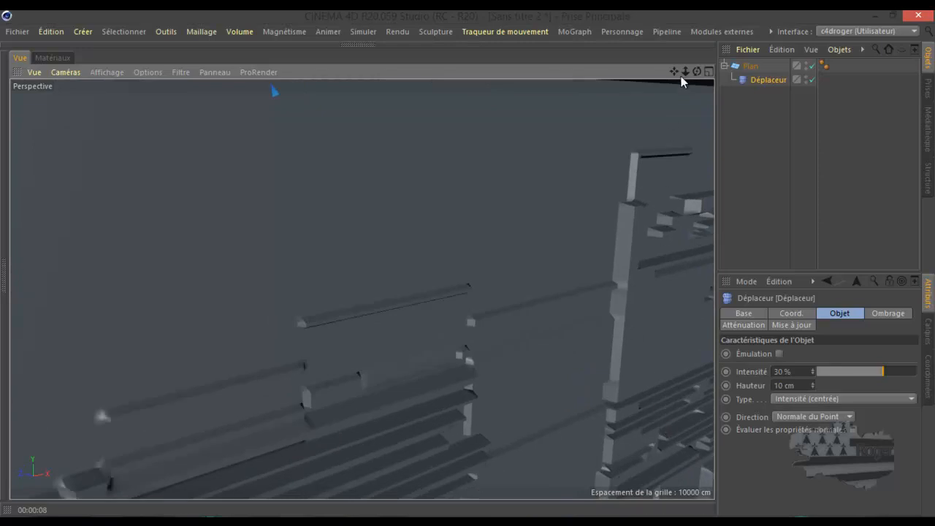
pyautogui.scroll(5, 466, 260)
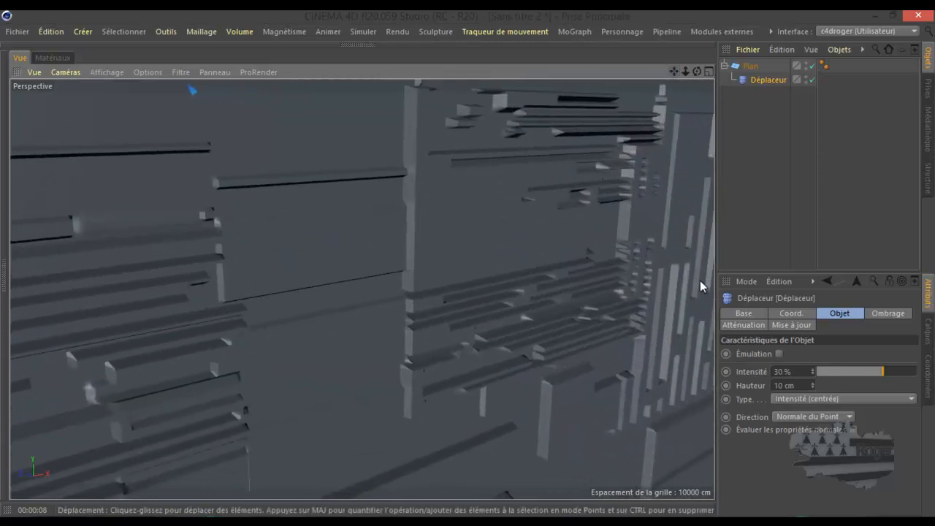
pyautogui.click(874, 373)
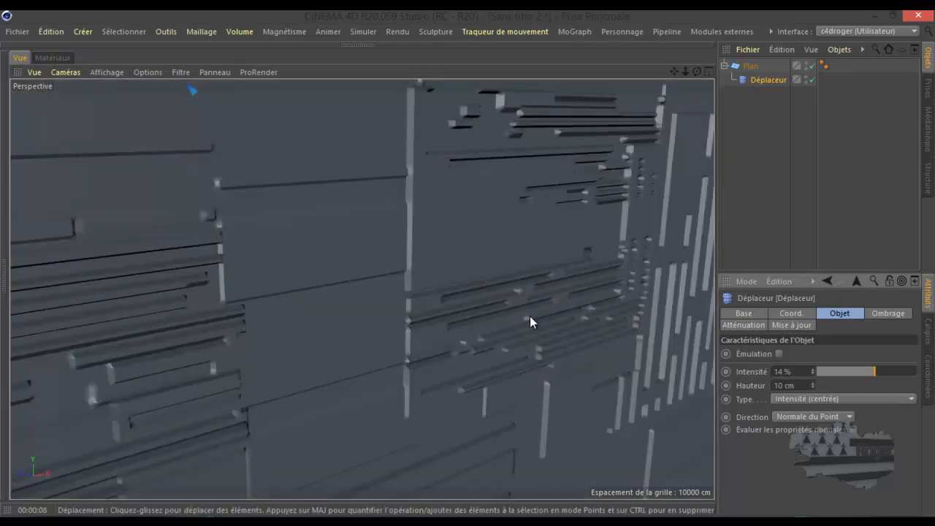
# Set the Déplaceur's Intensité back to 100 % while viewing the whole panel
pyautogui.scroll(6, 529, 318)
pyautogui.scroll(-3, 528, 317)
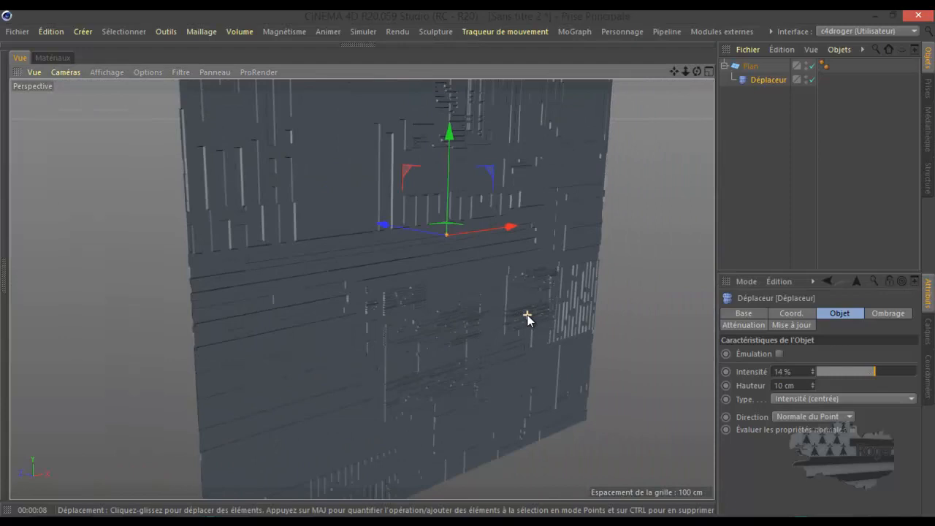
pyautogui.click(874, 369)
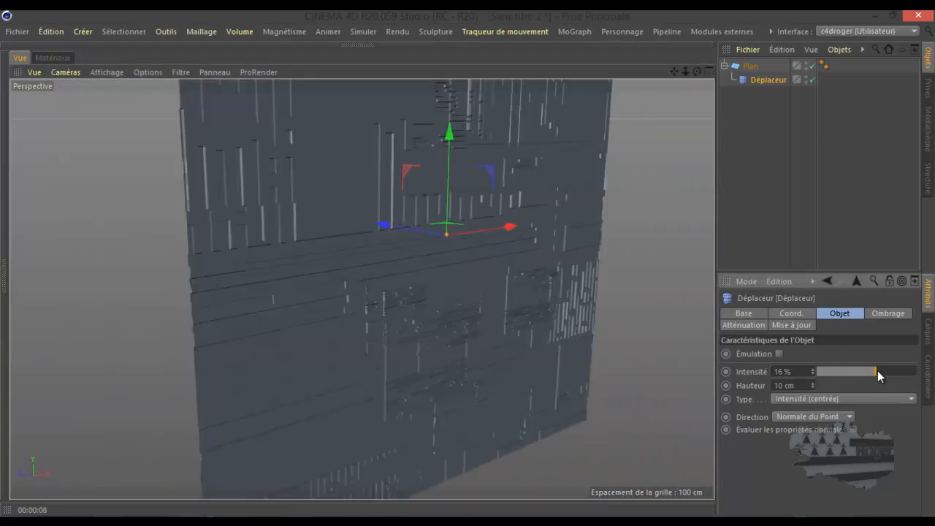
pyautogui.moveTo(878, 370); pyautogui.dragTo(919, 373)
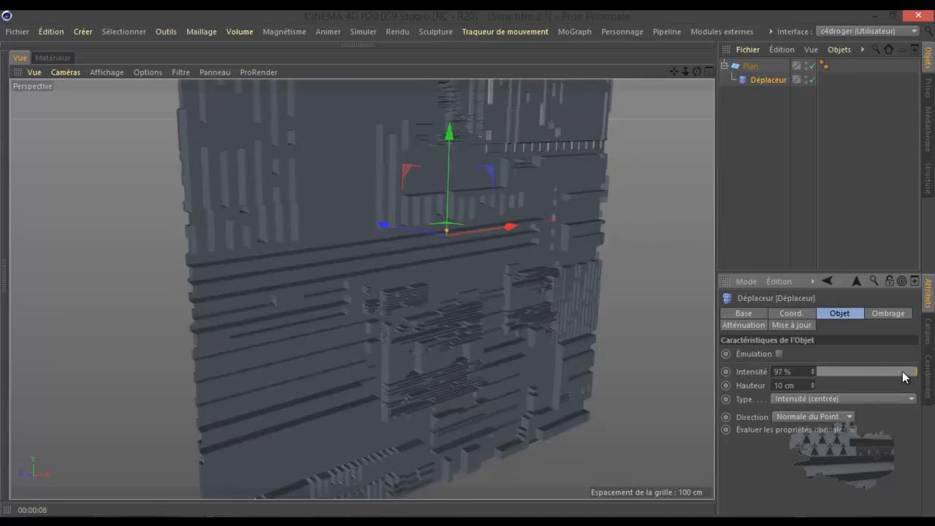
pyautogui.click(797, 371)
pyautogui.write('100')
pyautogui.press('Return')
# Replace the Déplaceur's shading image with displace 04.png, without copying it to the project location
pyautogui.click(891, 314)
pyautogui.moveTo(880, 509); pyautogui.dragTo(903, 509)
pyautogui.click(907, 368)
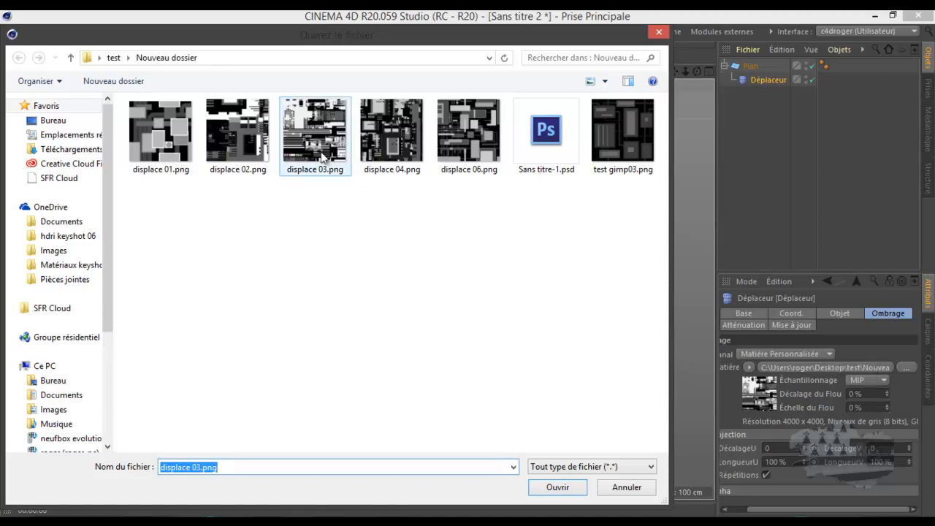
pyautogui.doubleClick(374, 157)
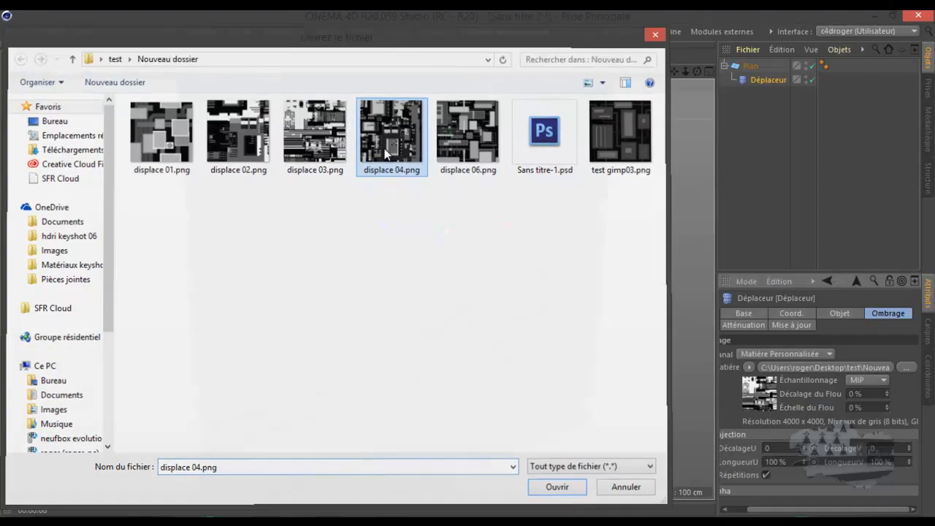
pyautogui.click(561, 320)
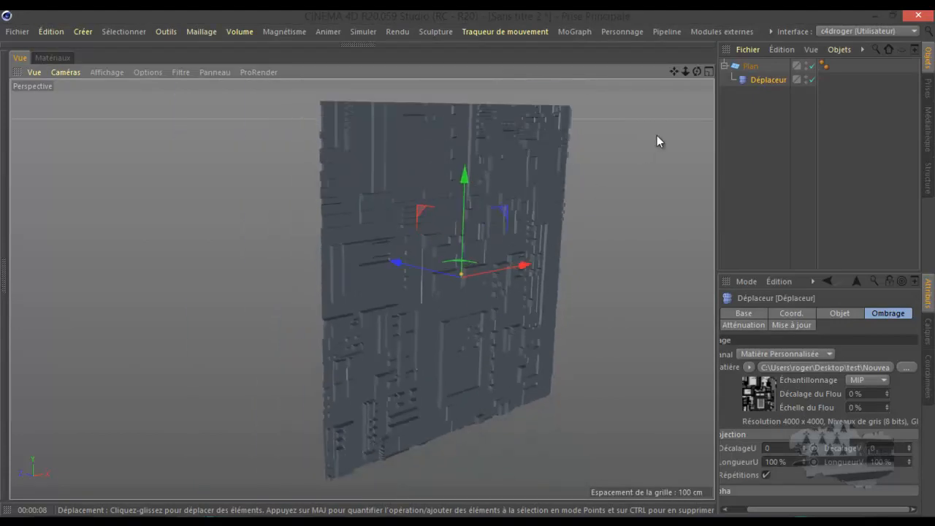
# View the displace 04.png relief from another angle, and replace its image with displace 06.png without copying it to the project
pyautogui.moveTo(696, 70); pyautogui.dragTo(467, 268)
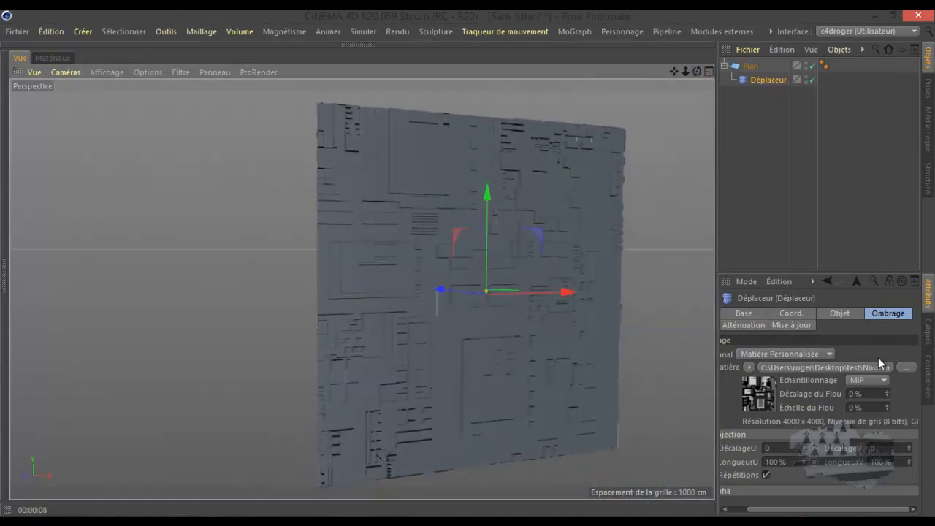
pyautogui.click(906, 367)
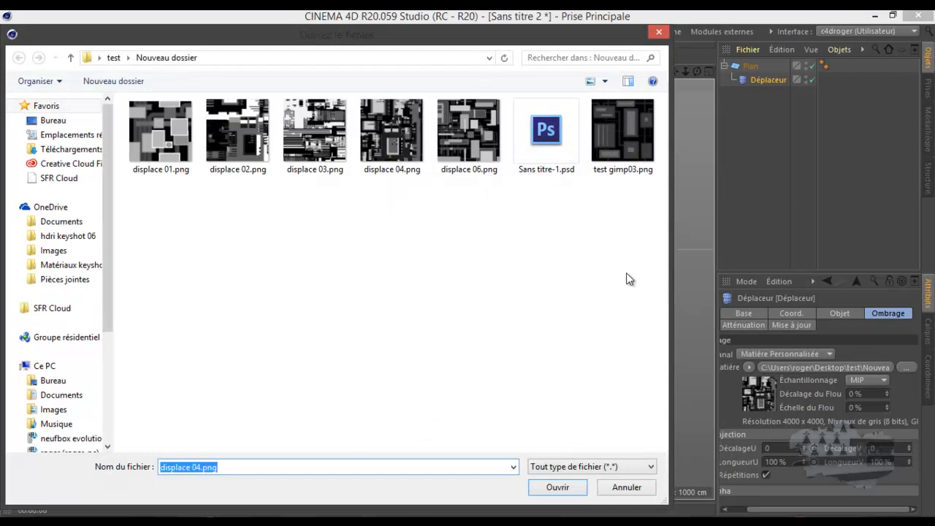
pyautogui.doubleClick(482, 137)
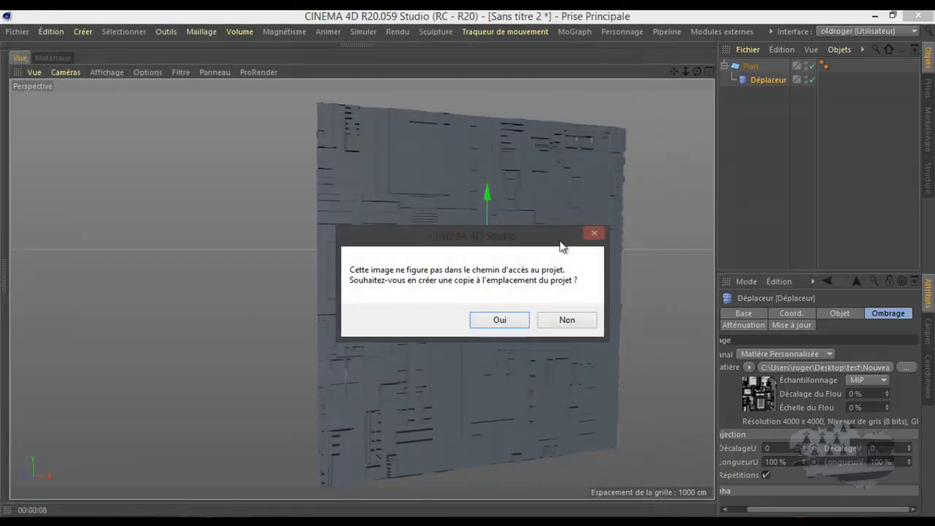
pyautogui.click(566, 319)
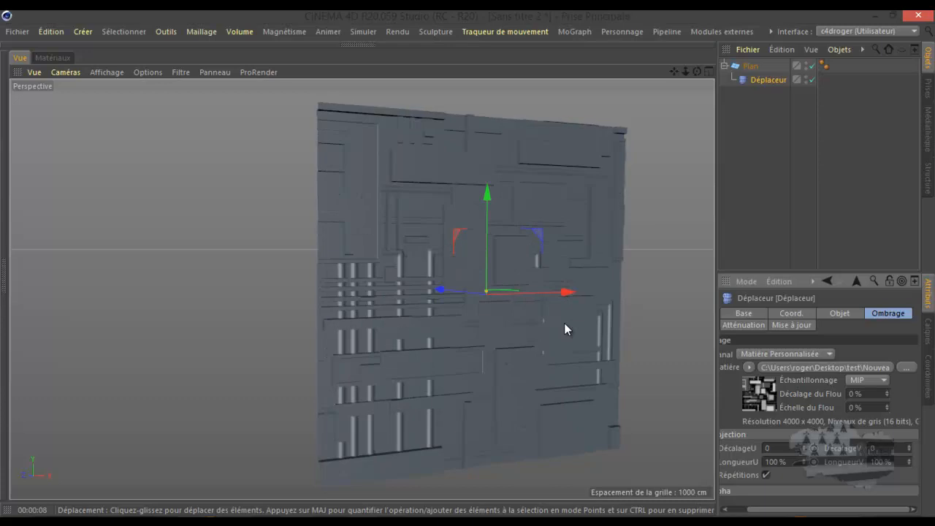
# Render the displaced panel in the viewport, and set the Déplaceur's LongueurU and LongueurV to 30 %
pyautogui.moveTo(694, 73); pyautogui.dragTo(469, 268)
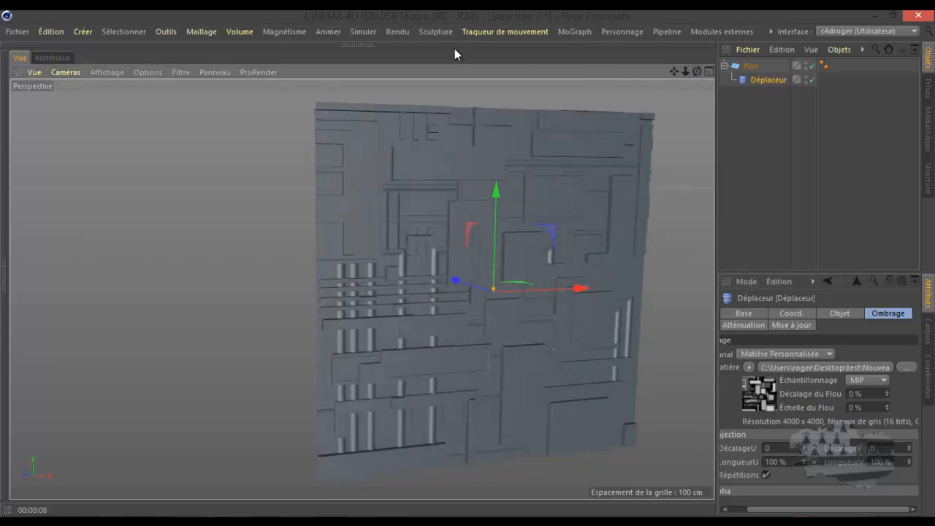
pyautogui.hotkey('ctrl', 'r')
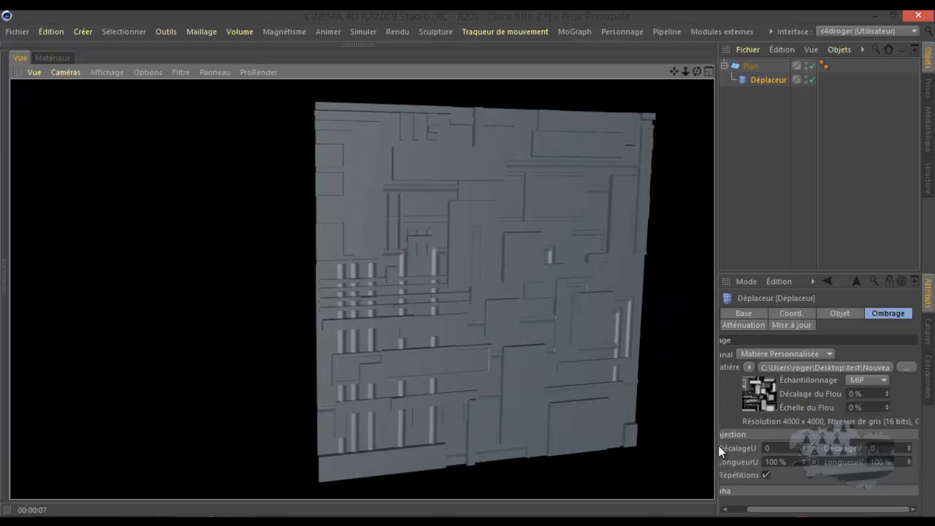
pyautogui.click(779, 459)
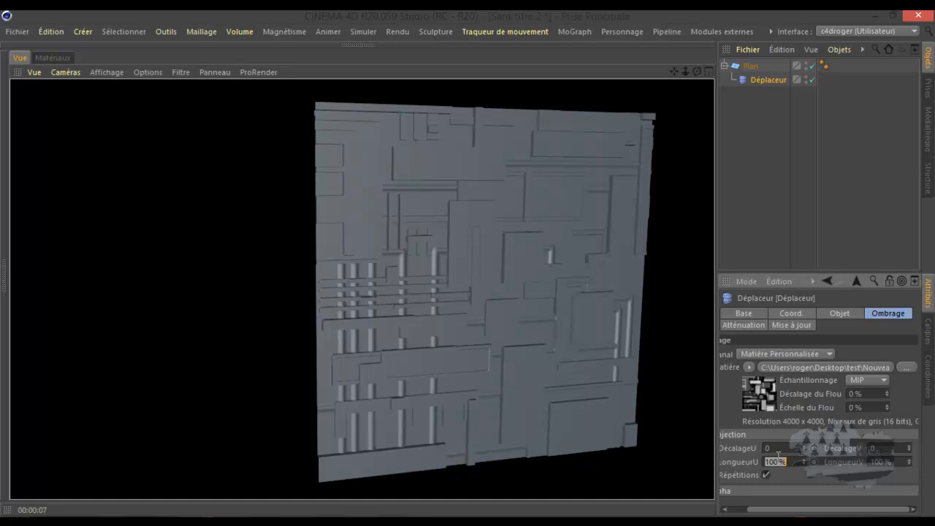
pyautogui.write('30')
pyautogui.click(885, 462)
pyautogui.press('Return')
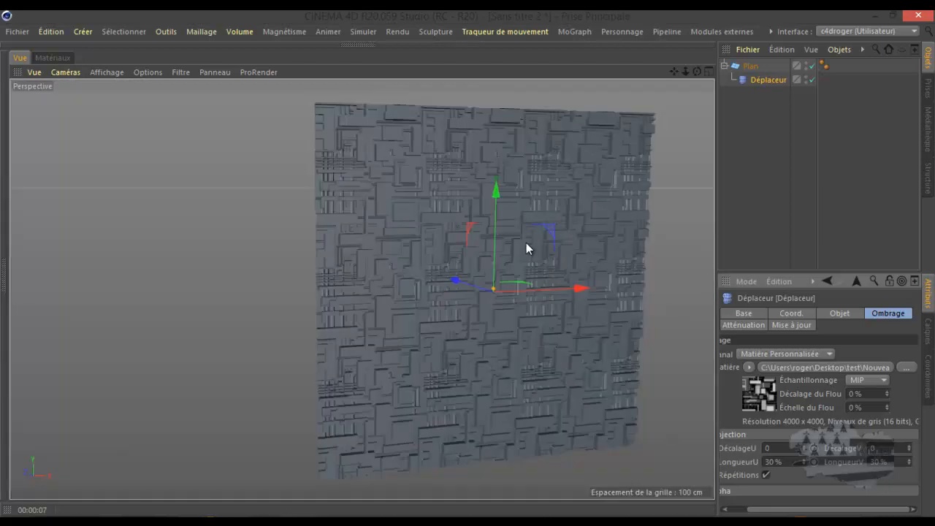
# Inspect the tiled relief on the plane from several angles and close up
pyautogui.moveTo(697, 71); pyautogui.dragTo(291, 275)
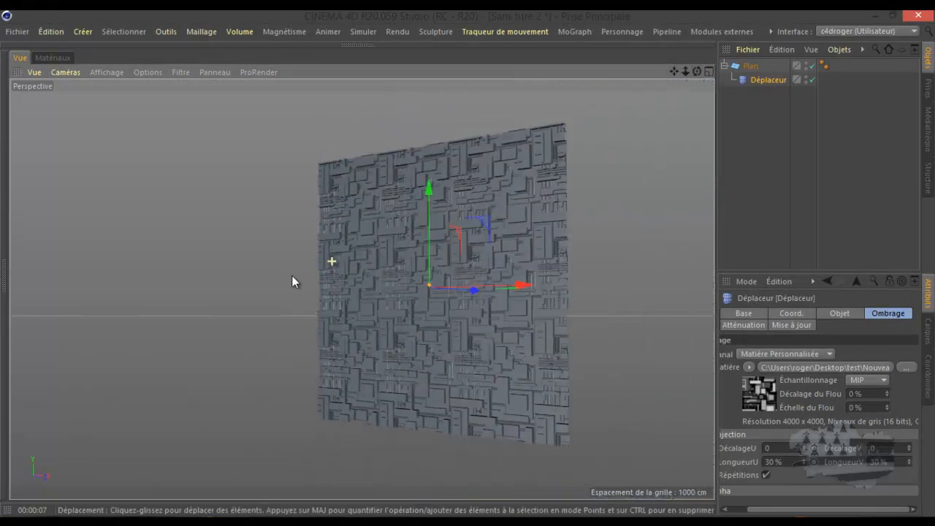
pyautogui.moveTo(698, 73); pyautogui.dragTo(470, 265)
pyautogui.scroll(10, 528, 245)
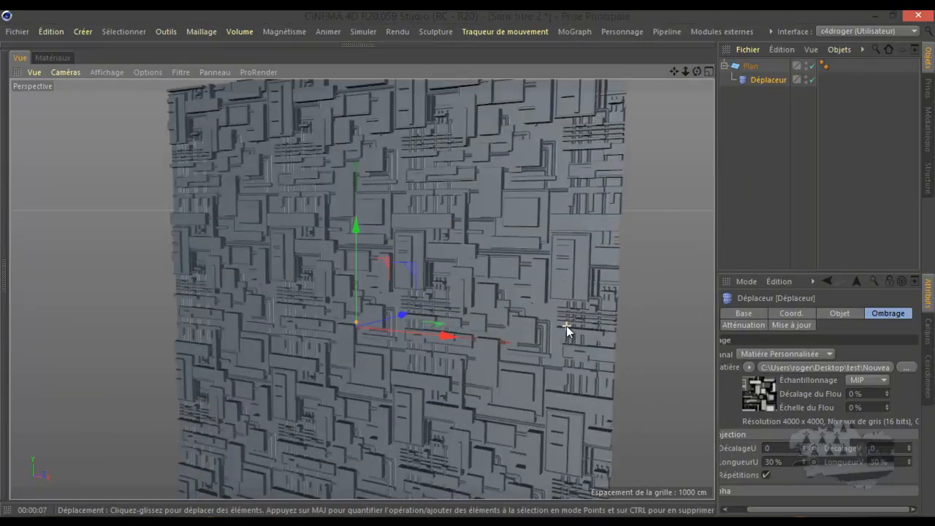
pyautogui.scroll(8, 566, 326)
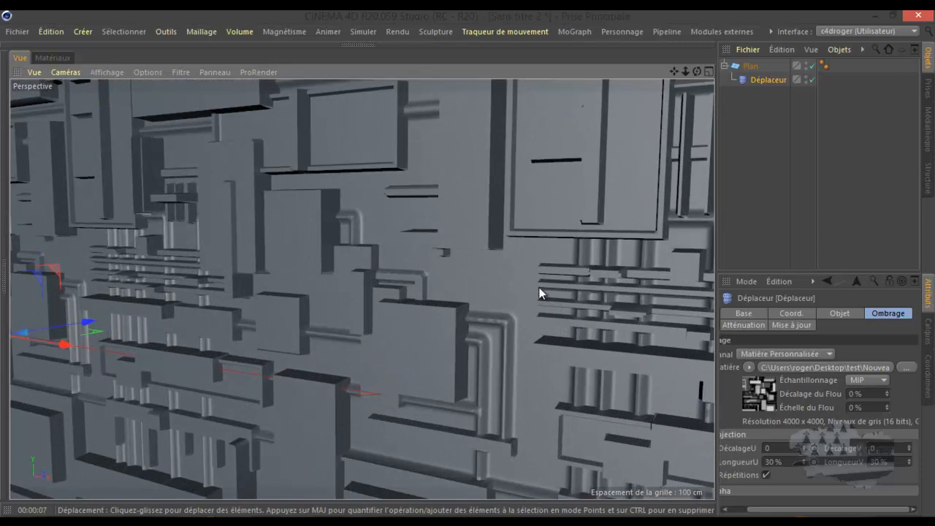
pyautogui.scroll(-8, 539, 286)
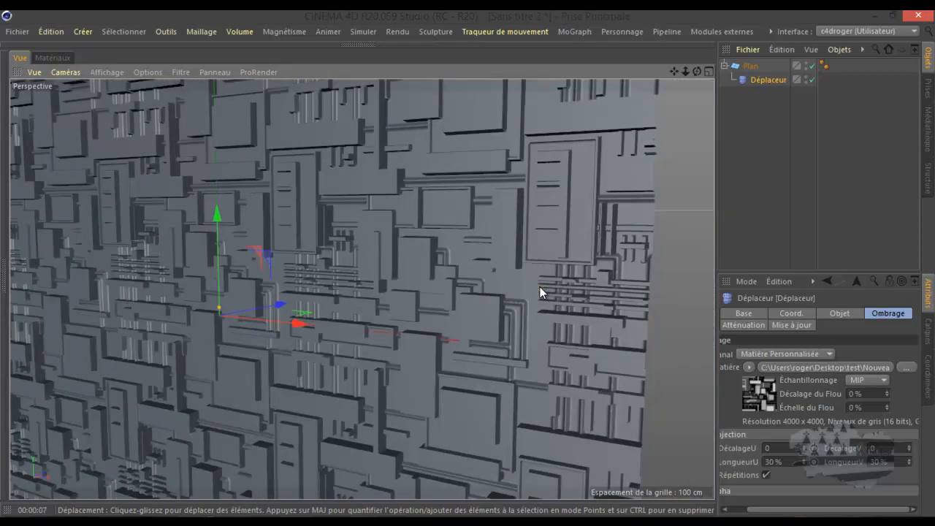
pyautogui.scroll(-10, 539, 287)
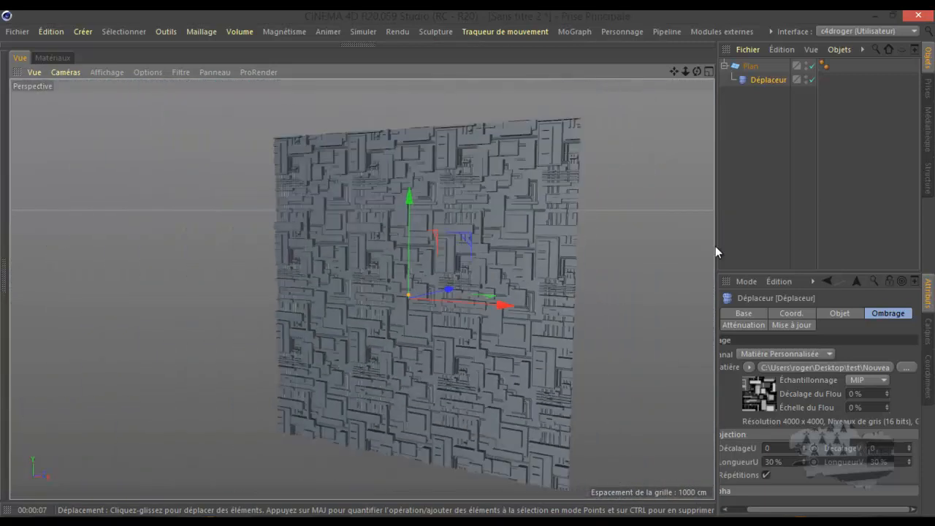
# Deselect the Déplaceur, look up test gimp03.png in the Nouveau dossier window of File Explorer, and return to Cinema 4D
pyautogui.click(773, 224)
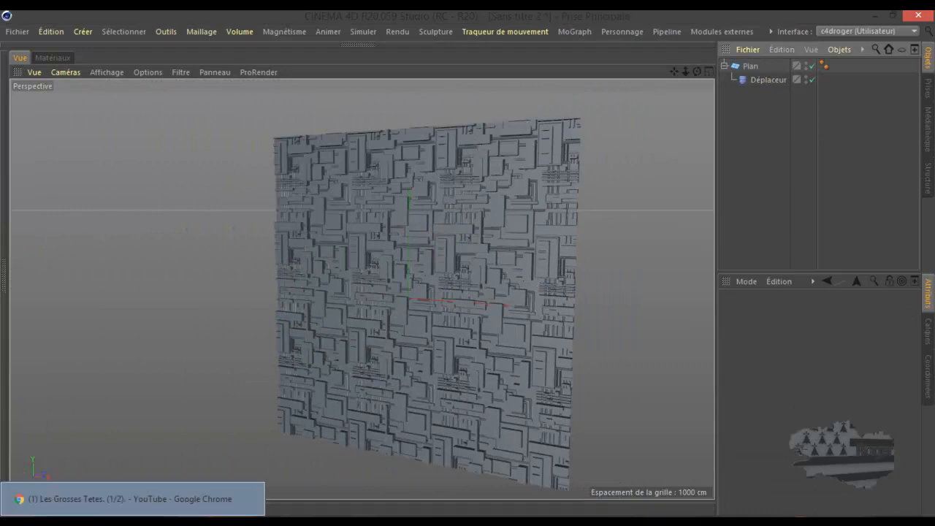
pyautogui.hotkey('alt', 'Tab')
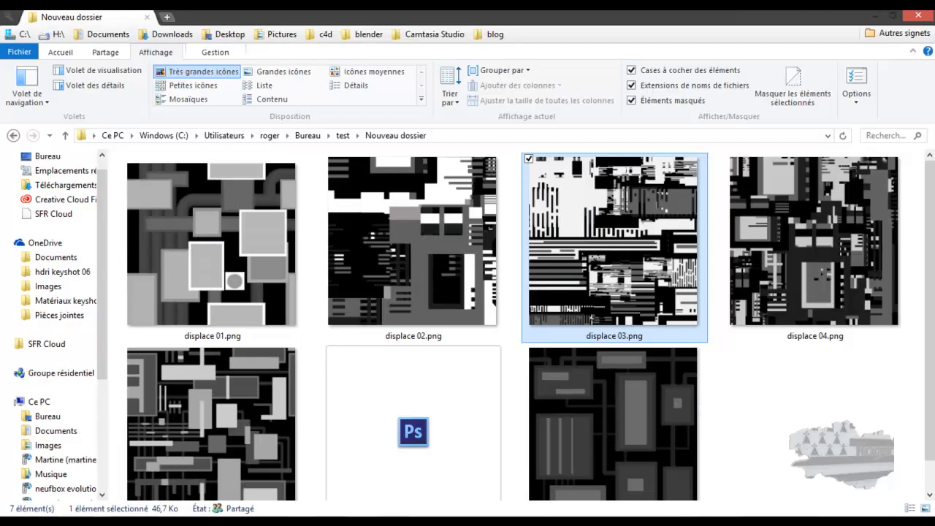
pyautogui.click(567, 426)
pyautogui.click(874, 16)
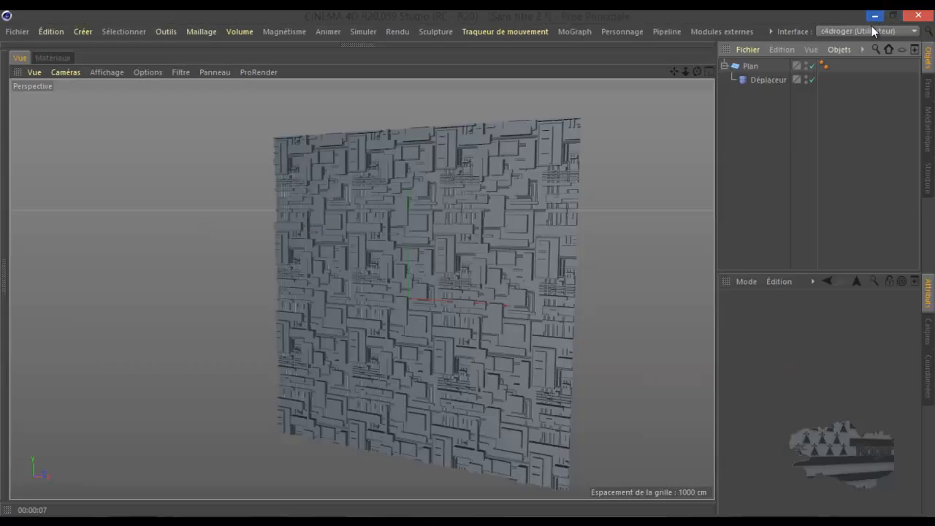
# Replace the Déplaceur's shading image with test gimp03.png, without copying it to the project location
pyautogui.click(773, 80)
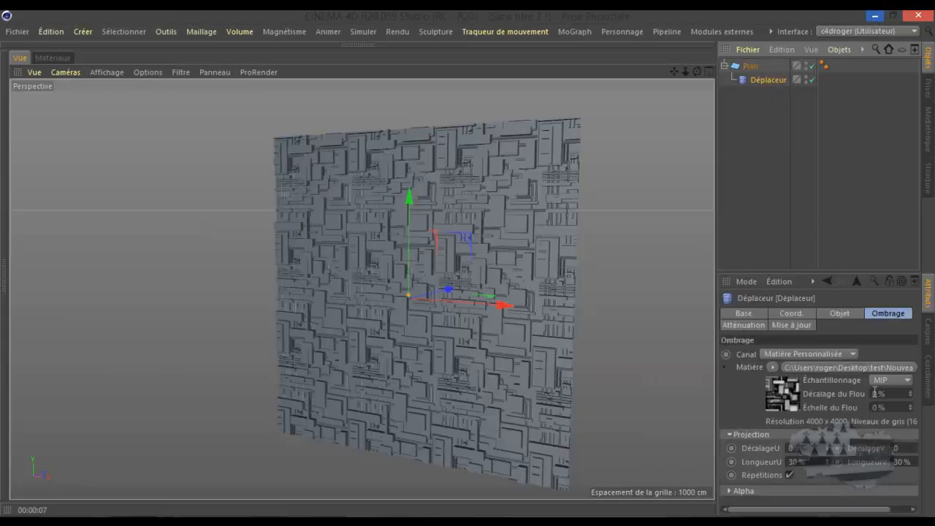
pyautogui.moveTo(882, 511); pyautogui.dragTo(906, 511)
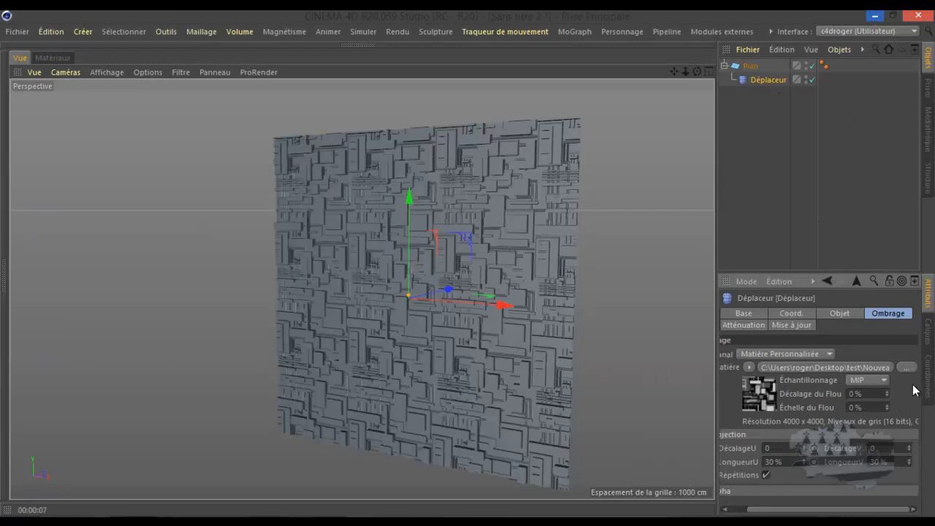
pyautogui.click(906, 368)
pyautogui.doubleClick(626, 147)
pyautogui.click(580, 321)
# Set the Déplaceur's LongueurU and LongueurV back to 100 %
pyautogui.doubleClick(775, 461)
pyautogui.write('100')
pyautogui.doubleClick(881, 461)
pyautogui.write('10')
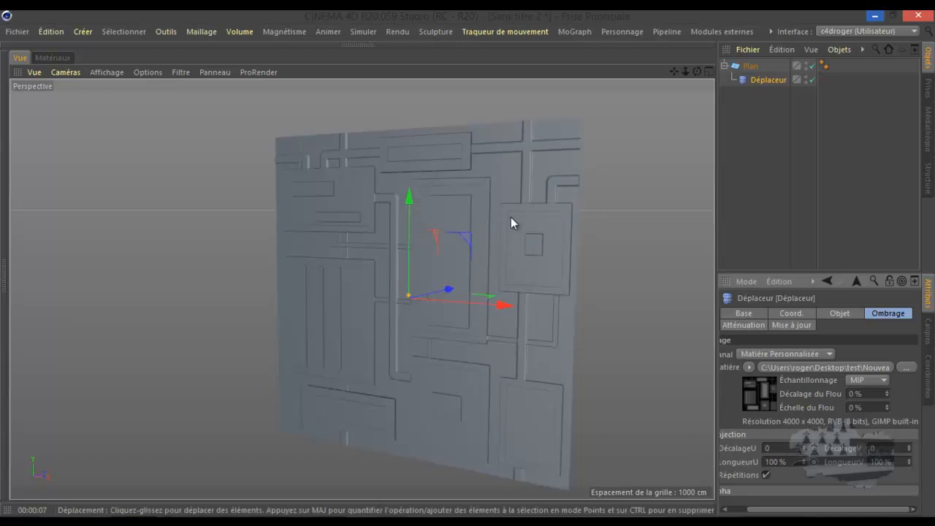
# Examine the fine rivets and edges of the test gimp03.png relief close up, and render the view
pyautogui.scroll(6, 512, 202)
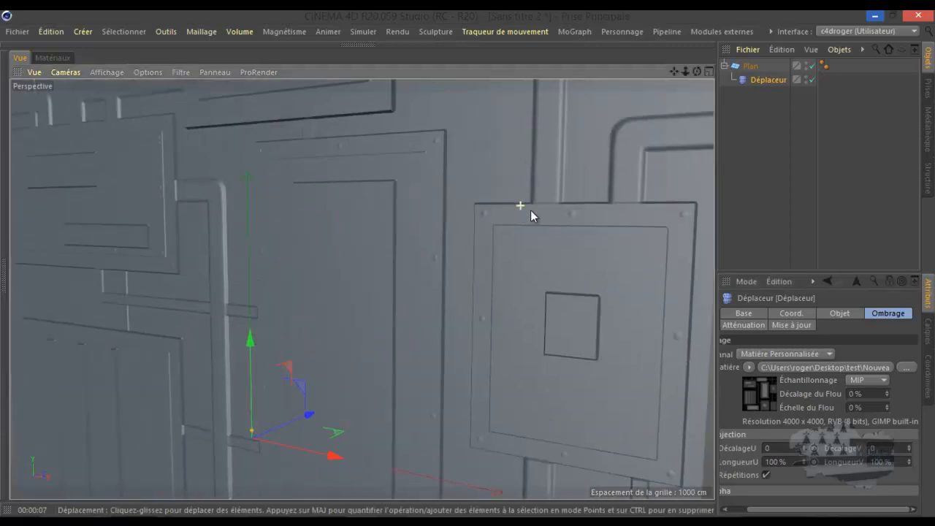
pyautogui.scroll(8, 578, 219)
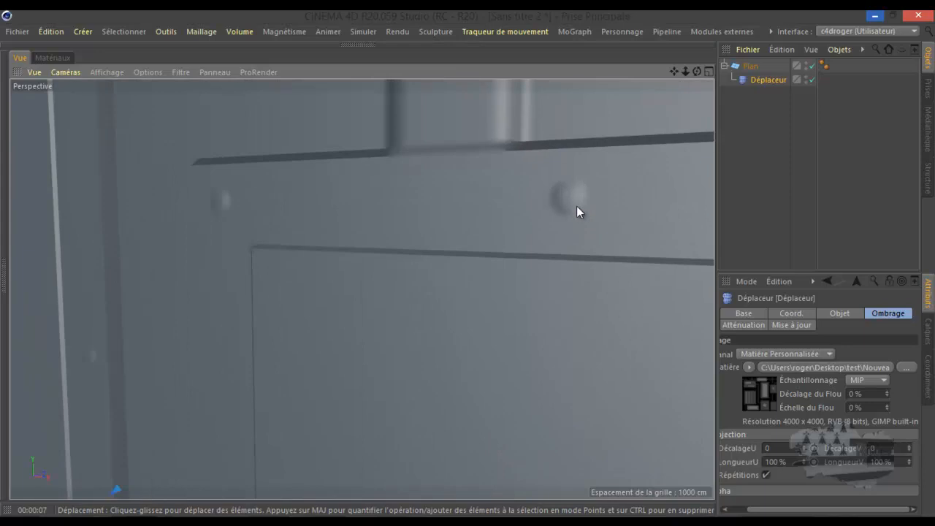
pyautogui.scroll(-10, 539, 193)
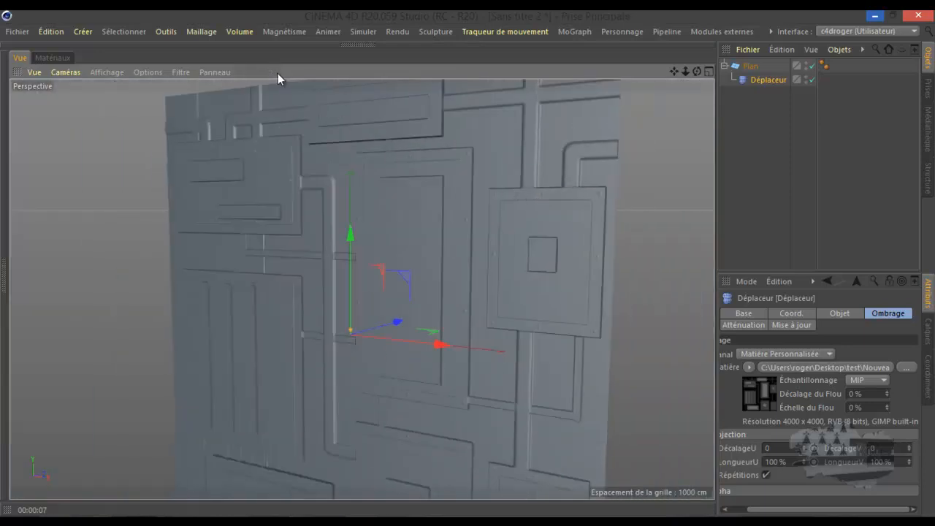
pyautogui.hotkey('ctrl', 'r')
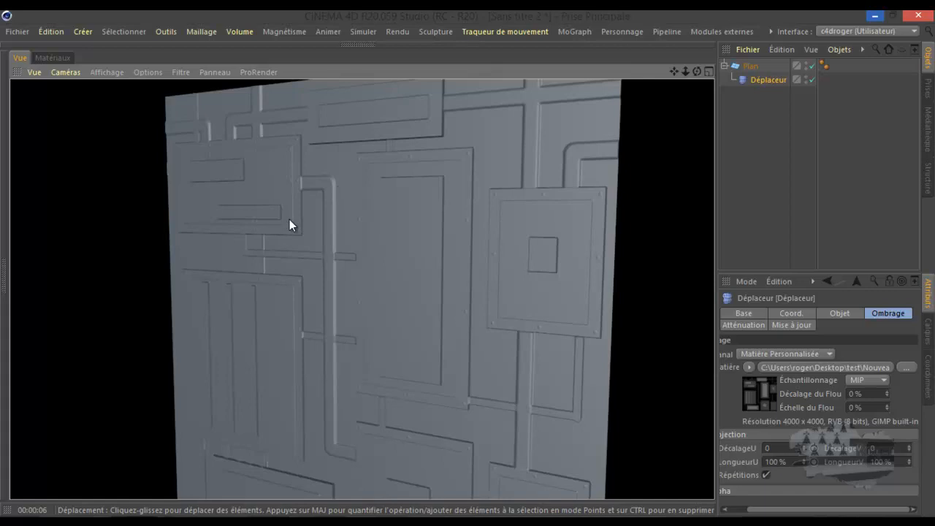
pyautogui.click(284, 162)
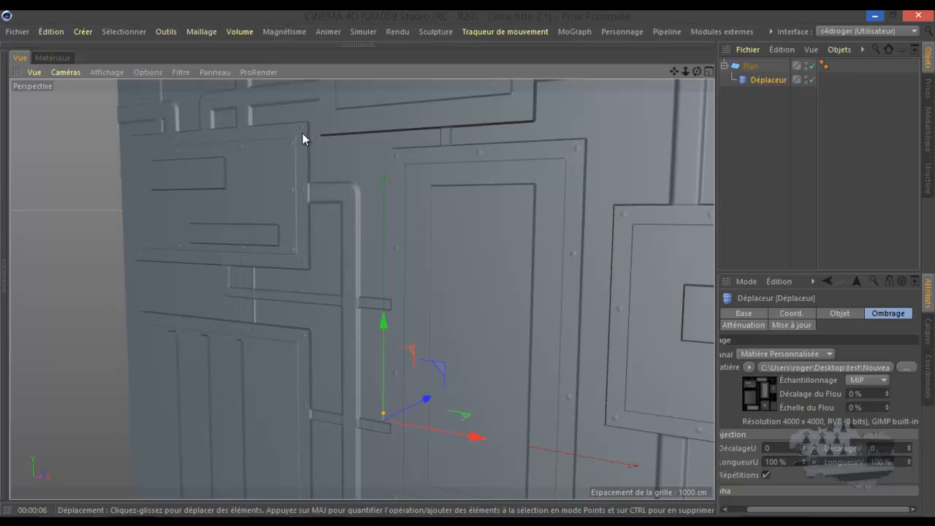
pyautogui.scroll(-5, 325, 233)
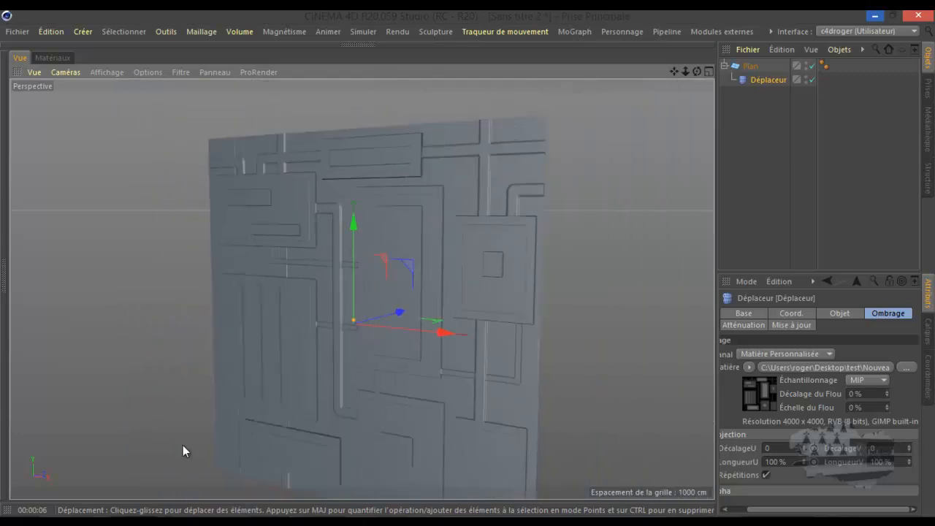
# Switch to the Nouveau dossier window in File Explorer, check the details of displace 06.png, and reduce the thumbnails to Grandes icônes
pyautogui.click(77, 521)
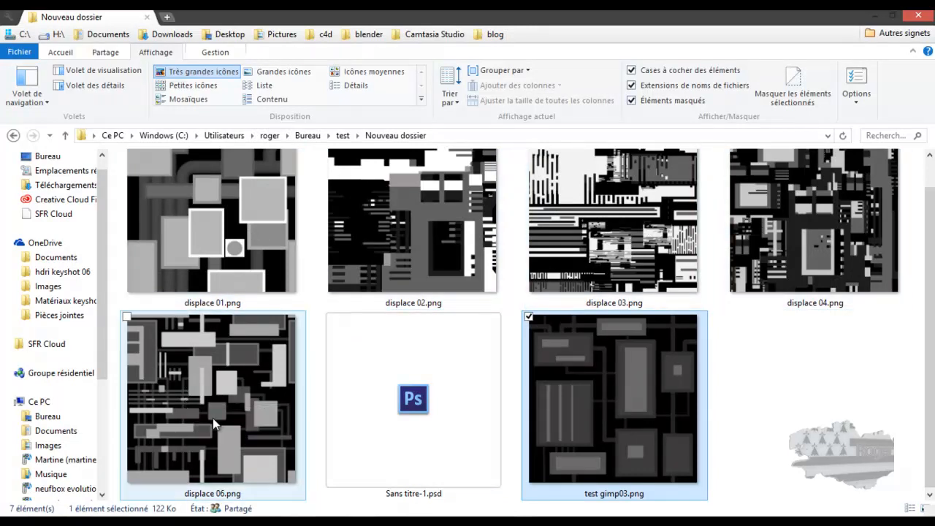
pyautogui.moveTo(213, 418)
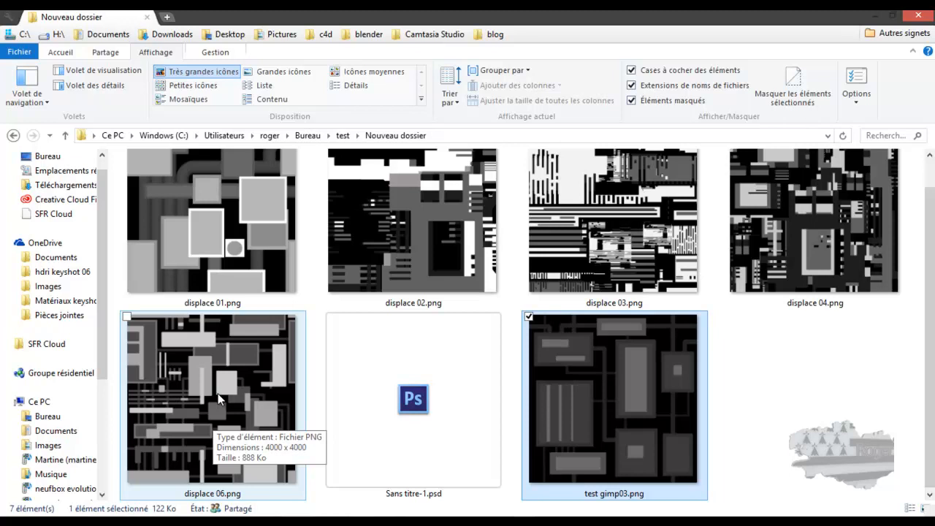
pyautogui.keyDown('ctrl'); pyautogui.scroll(-2, 221, 396); pyautogui.keyUp('ctrl')
pyautogui.keyDown('ctrl'); pyautogui.scroll(-1, 223, 394); pyautogui.keyUp('ctrl')
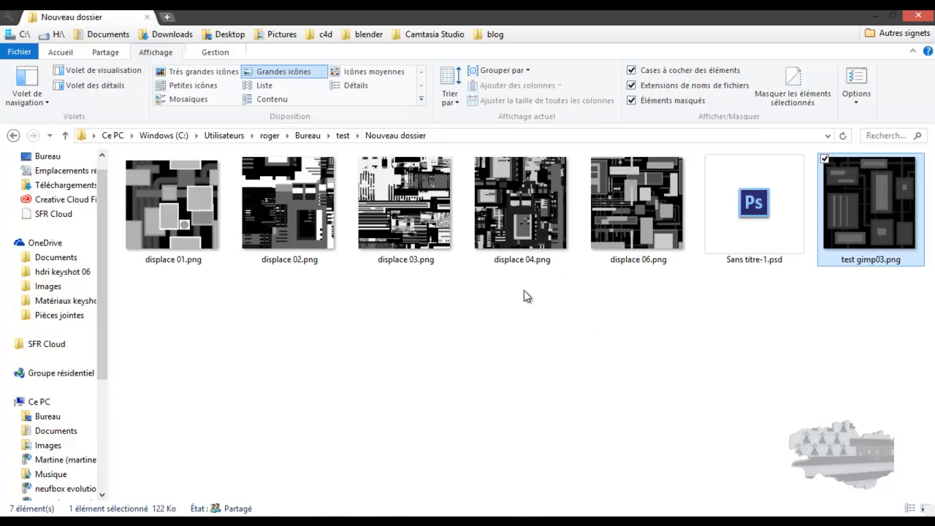
# Compare the group of displace PNG maps with test gimp03.png in the folder, clear the selection, and return to Cinema 4D
pyautogui.moveTo(142, 277); pyautogui.dragTo(679, 169)
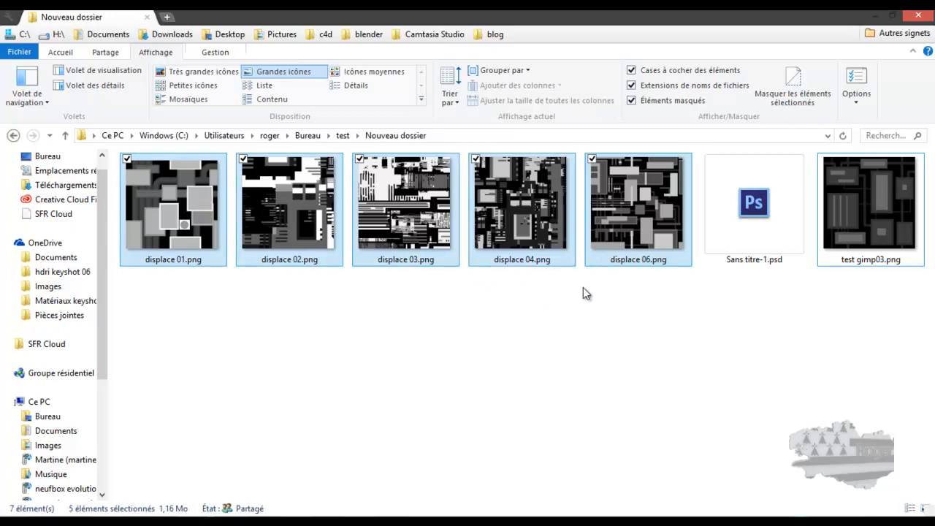
pyautogui.click(181, 309)
pyautogui.click(830, 194)
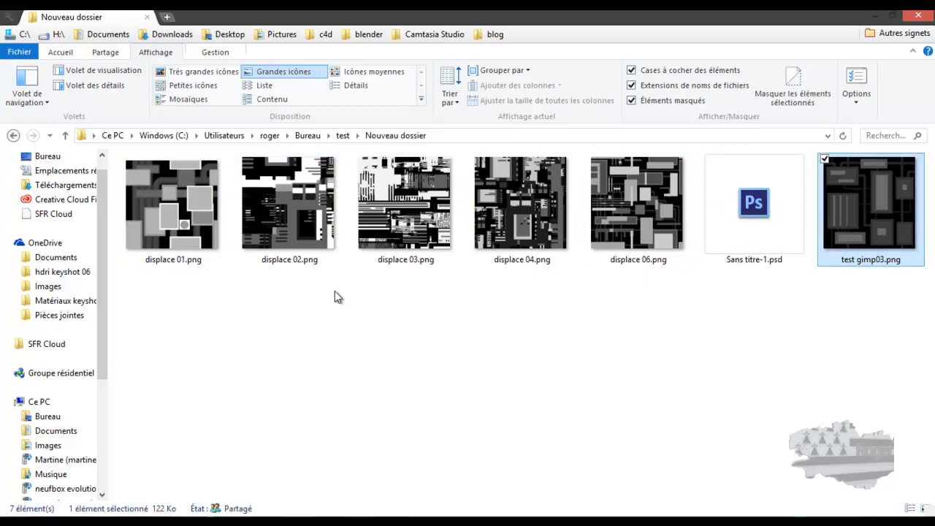
pyautogui.moveTo(145, 292); pyautogui.dragTo(683, 390)
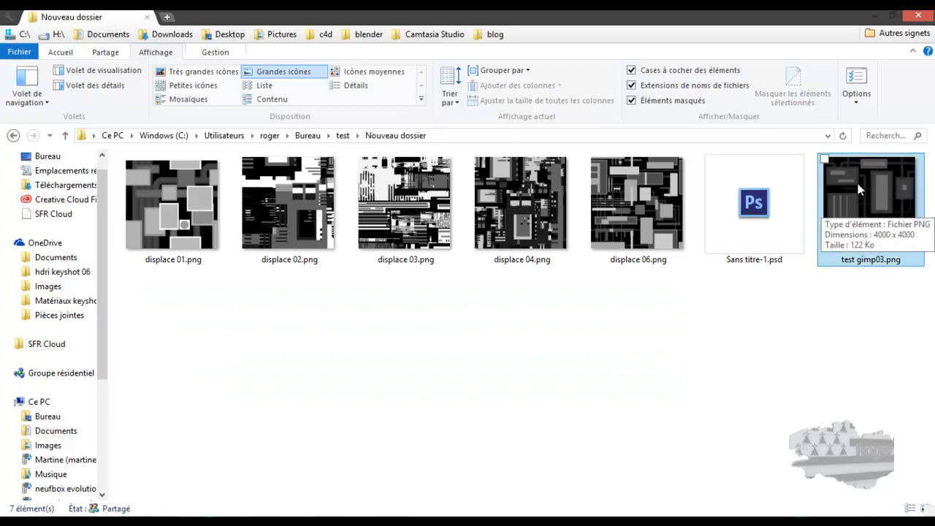
pyautogui.click(825, 160)
pyautogui.click(694, 349)
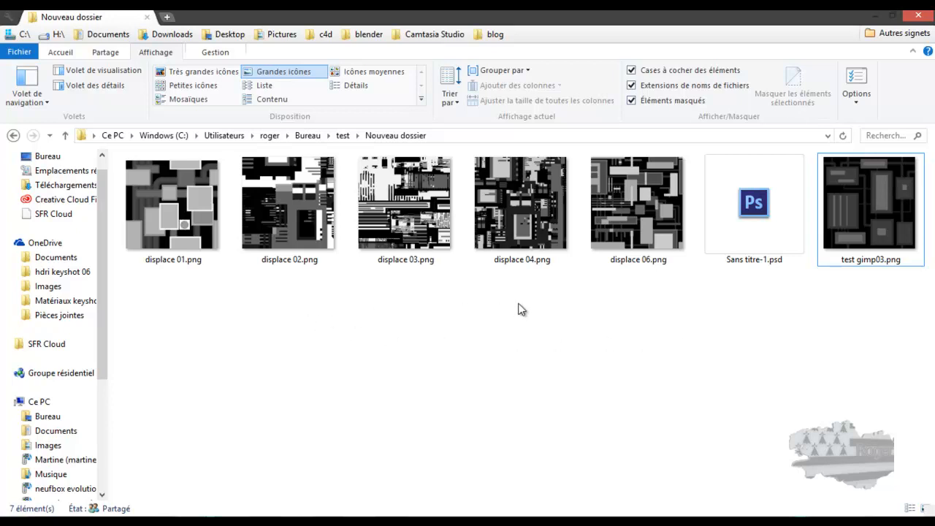
pyautogui.moveTo(696, 250); pyautogui.dragTo(119, 407)
pyautogui.click(139, 401)
pyautogui.click(231, 523)
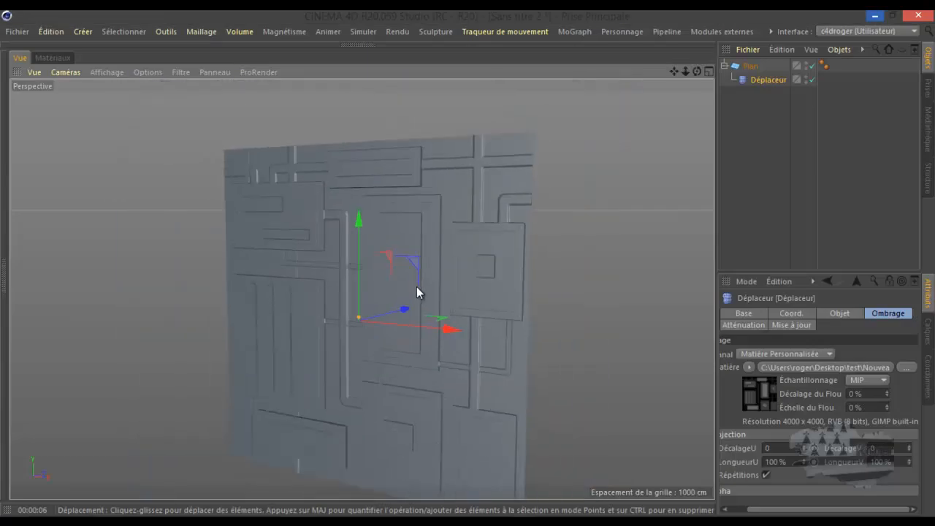
# Set the plane's Segments de largeur and Segments de hauteur to 400, and render the coarser relief in the viewport
pyautogui.click(750, 67)
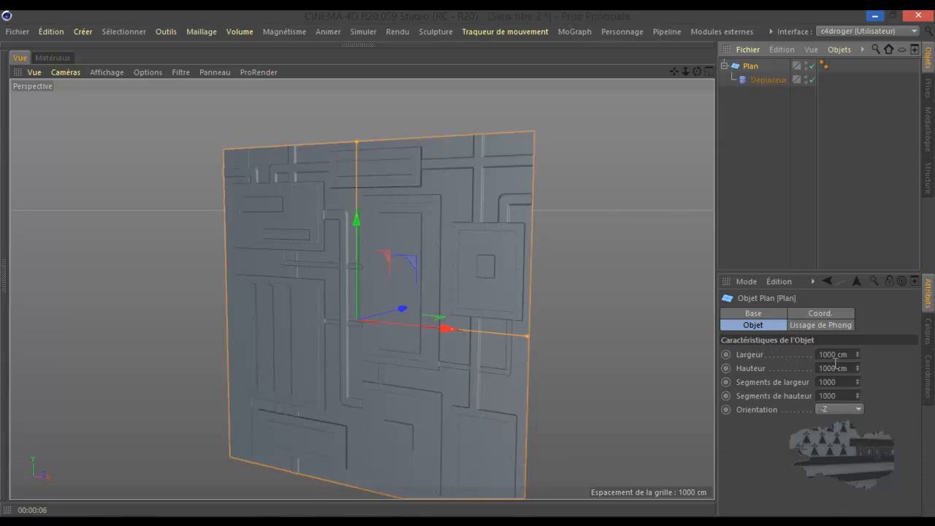
pyautogui.click(837, 382)
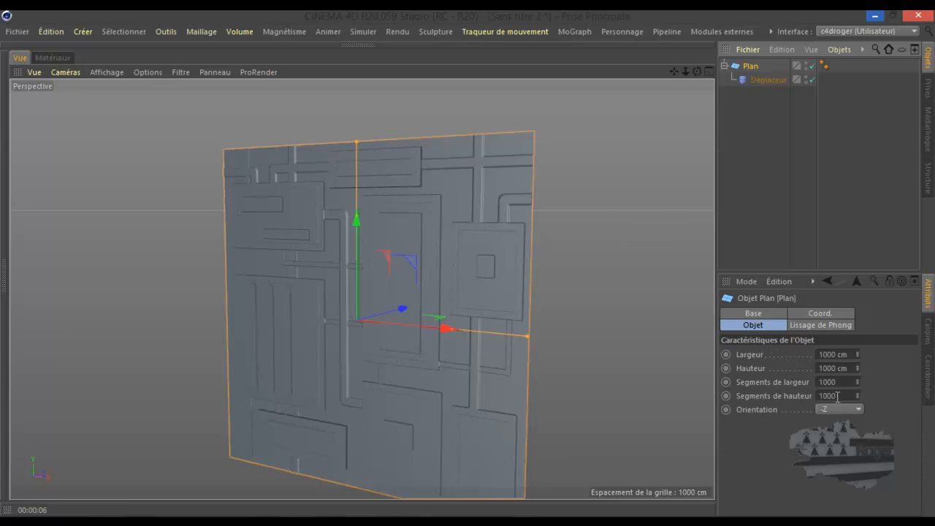
pyautogui.scroll(2, 468, 174)
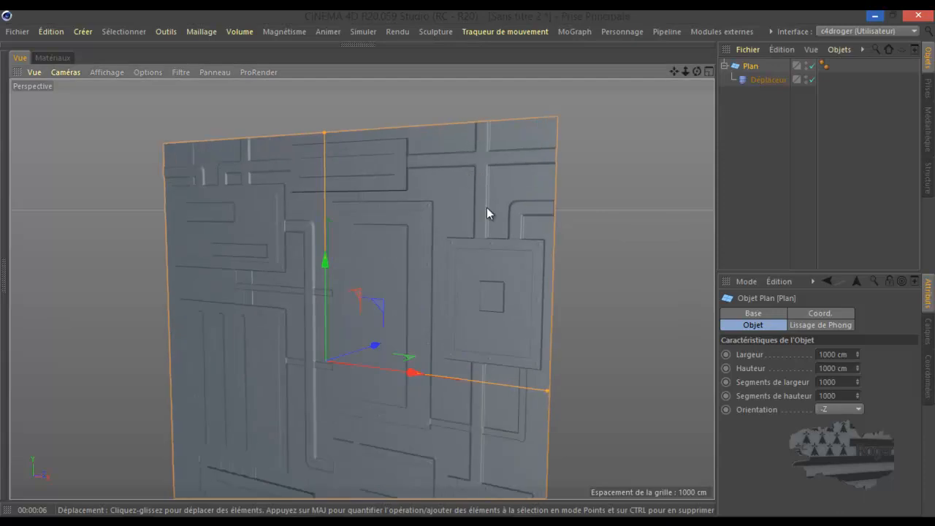
pyautogui.doubleClick(836, 382)
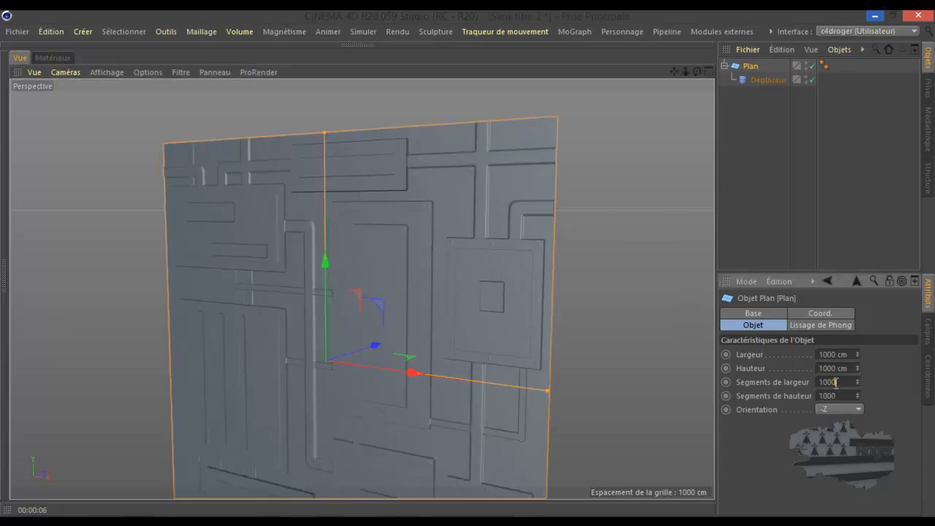
pyautogui.write('400')
pyautogui.doubleClick(835, 395)
pyautogui.write('400')
pyautogui.press('Return')
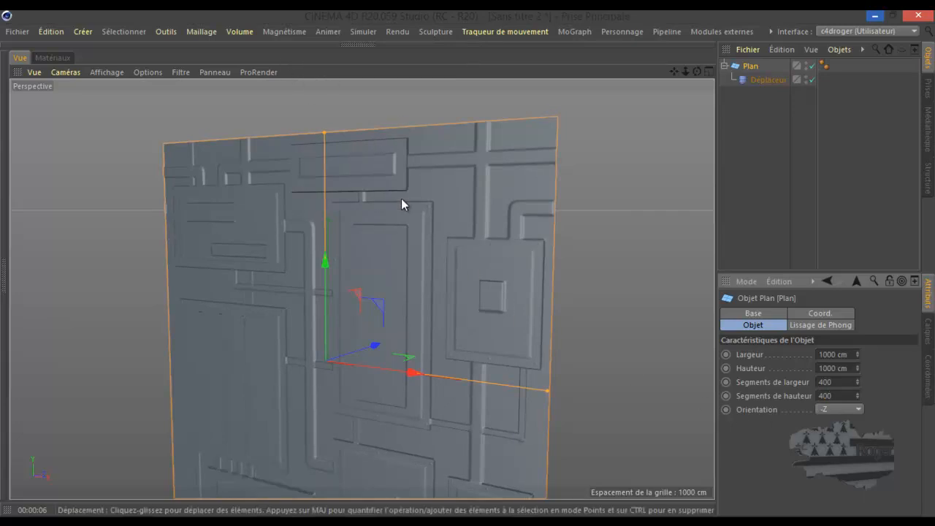
pyautogui.hotkey('ctrl', 'r')
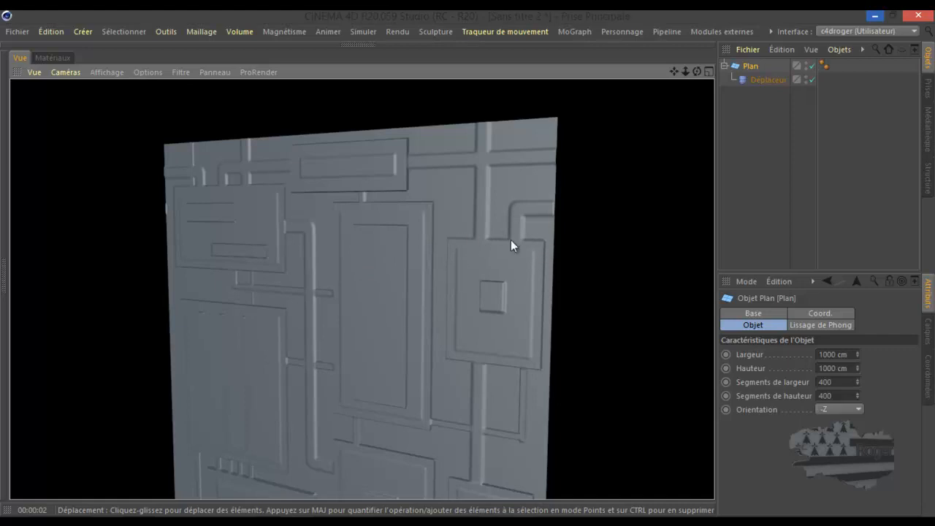
# Load displace 03.png as the Déplaceur's shading texture in place of the current map, without copying the image to the project location
pyautogui.click(763, 82)
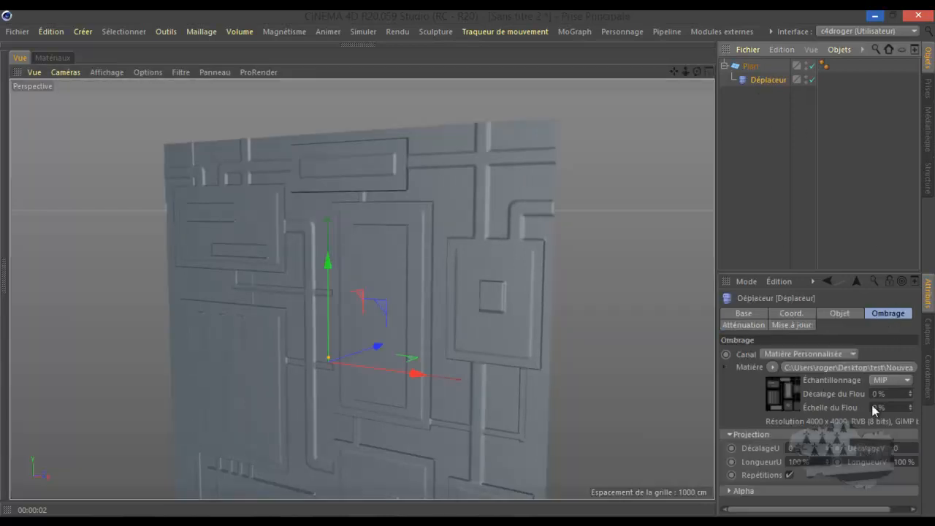
pyautogui.moveTo(867, 509); pyautogui.dragTo(891, 509)
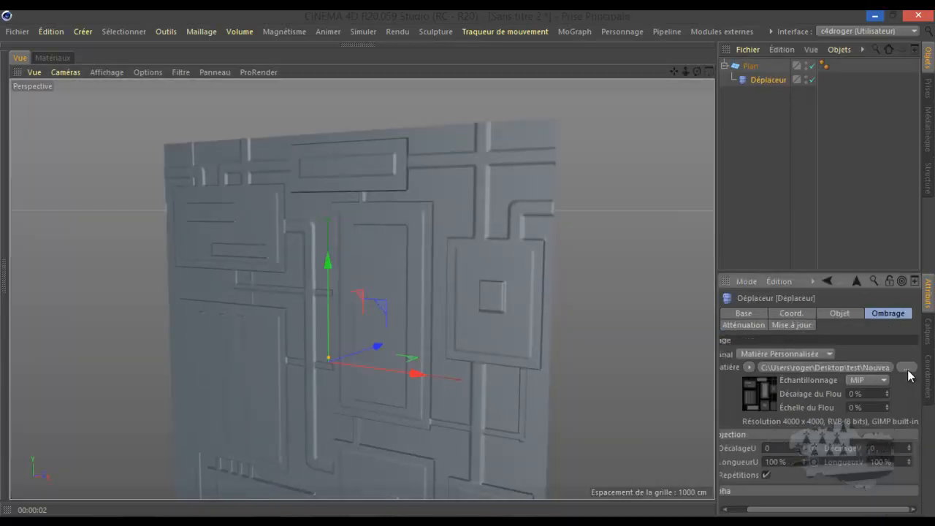
pyautogui.click(907, 367)
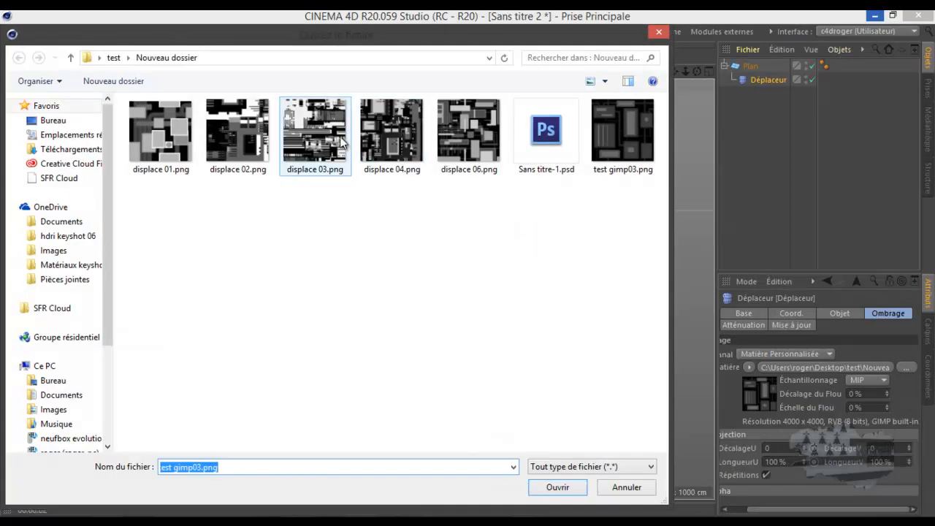
pyautogui.doubleClick(307, 132)
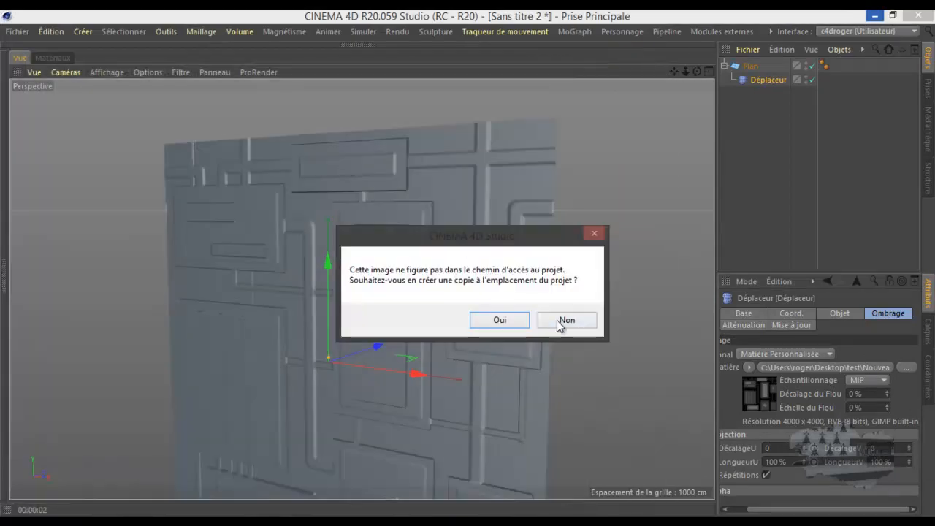
pyautogui.click(572, 323)
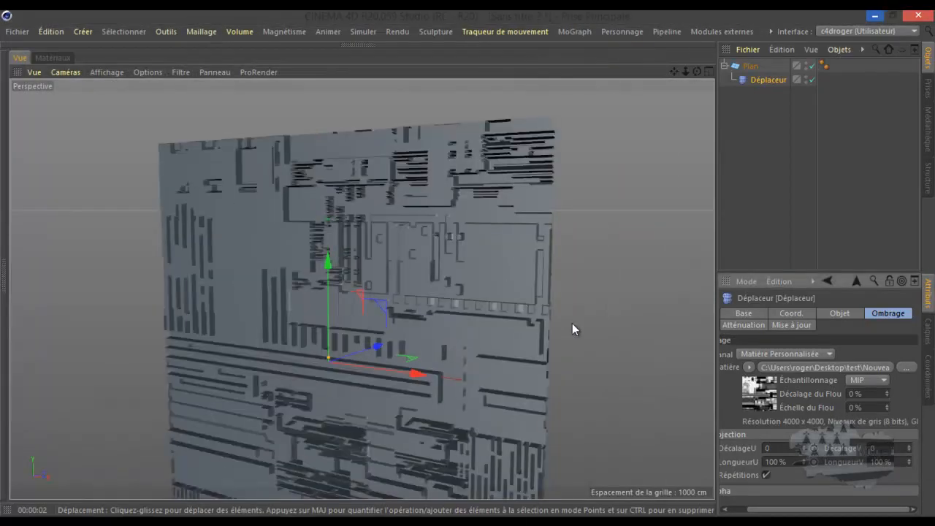
# Examine the slots and edges of the displace 03.png relief close up at the plane's upper corner, and return to the whole panel
pyautogui.scroll(5, 497, 143)
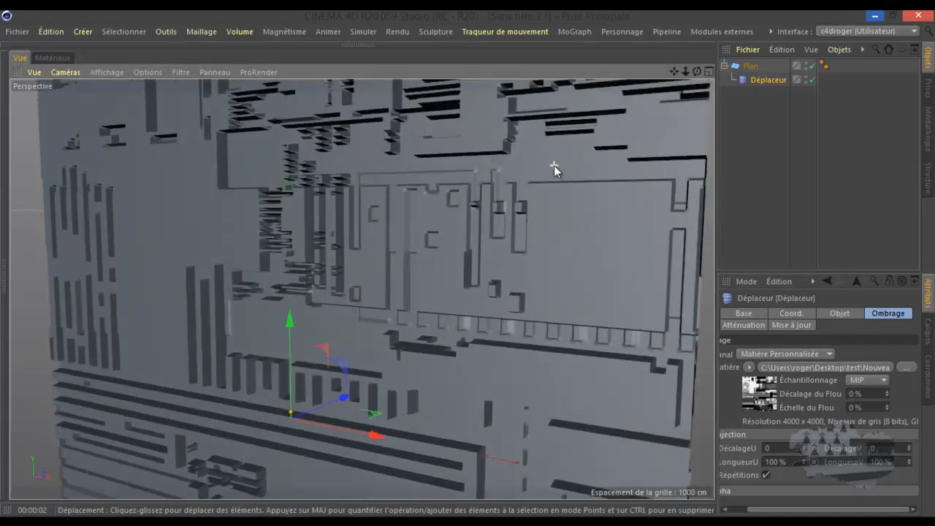
pyautogui.scroll(2, 554, 165)
pyautogui.keyDown('alt'); pyautogui.moveTo(639, 112); pyautogui.dragTo(674, 73); pyautogui.keyUp('alt')
pyautogui.scroll(5, 591, 215)
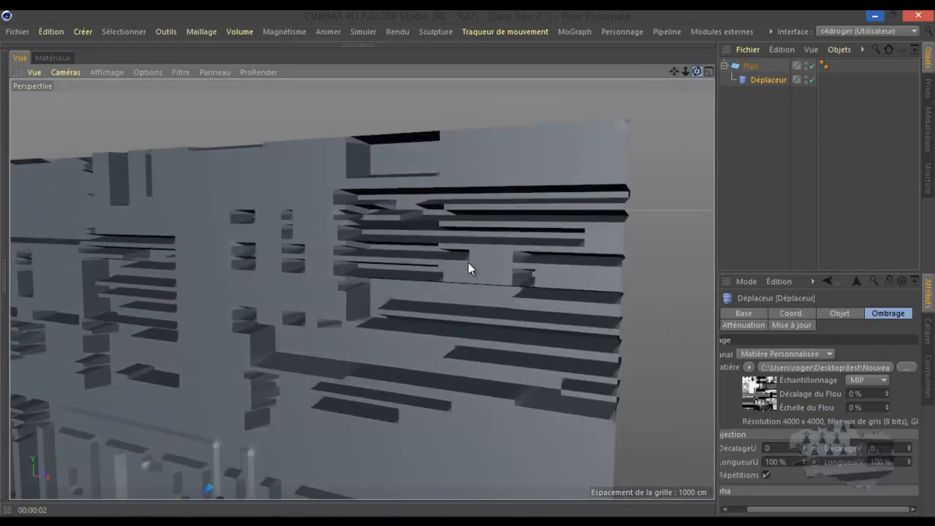
pyautogui.keyDown('alt'); pyautogui.moveTo(468, 263); pyautogui.dragTo(469, 268); pyautogui.keyUp('alt')
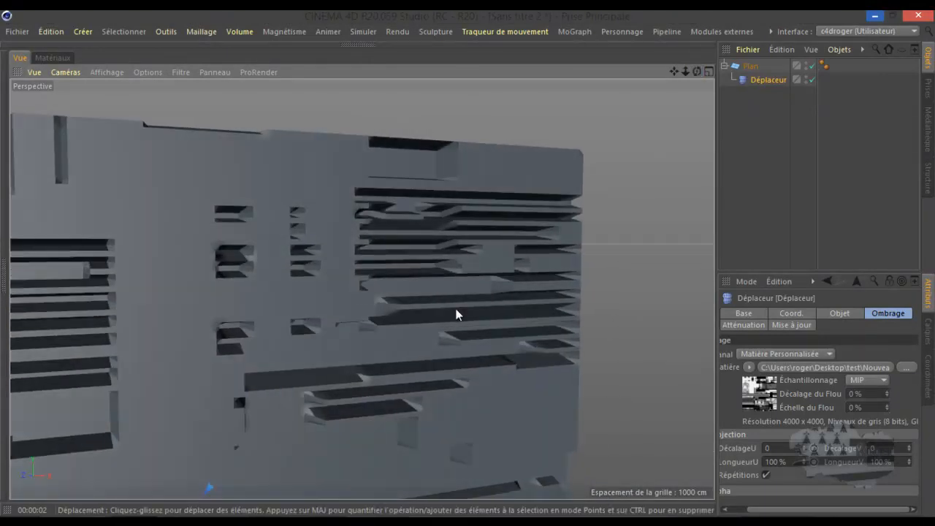
pyautogui.scroll(10, 383, 307)
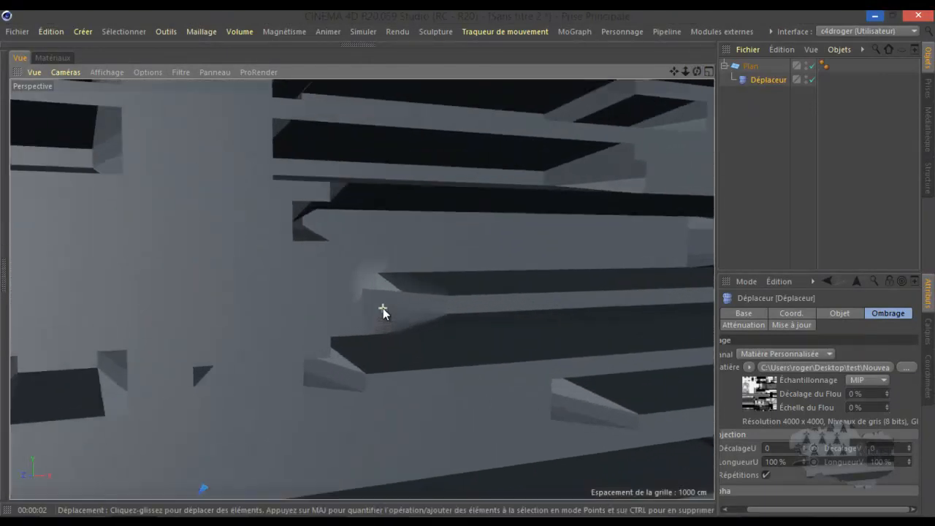
pyautogui.scroll(-10, 341, 353)
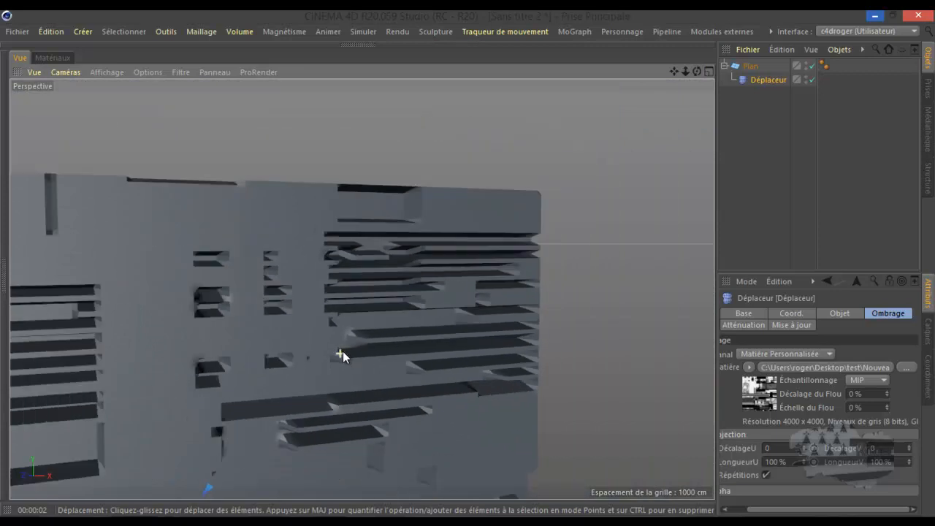
pyautogui.keyDown('alt'); pyautogui.moveTo(457, 210); pyautogui.dragTo(496, 183); pyautogui.keyUp('alt')
pyautogui.moveTo(697, 71); pyautogui.dragTo(468, 263)
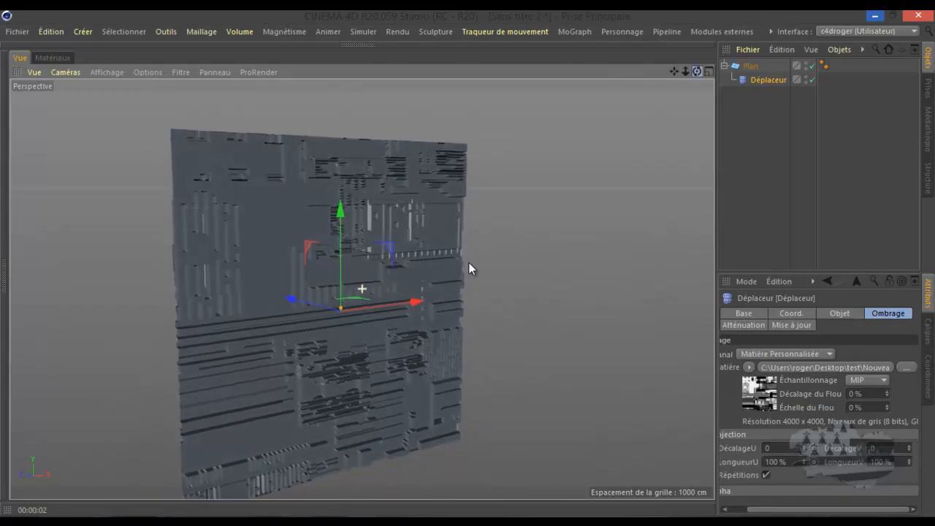
# Set the Déplaceur's Hauteur to 5 cm, inspect the relief's fine details up close, and clear the object selection
pyautogui.click(831, 315)
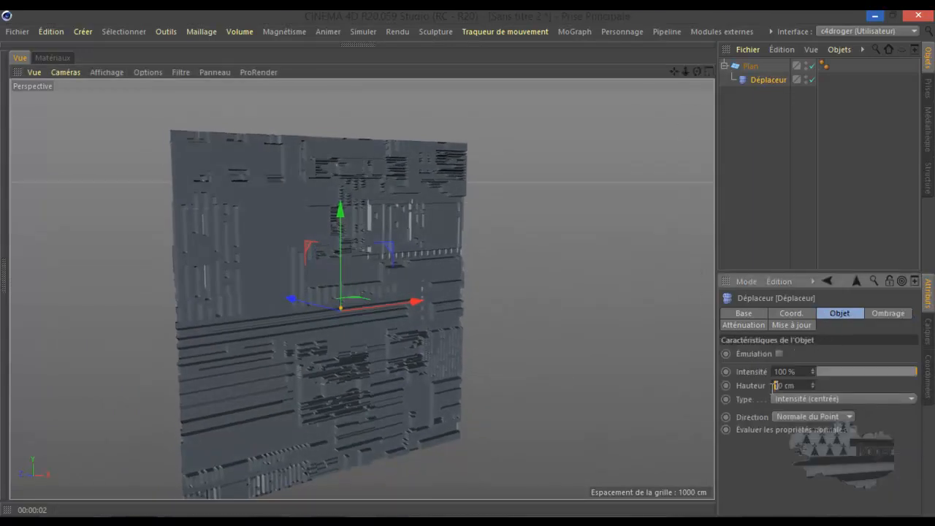
pyautogui.moveTo(792, 392); pyautogui.dragTo(765, 385)
pyautogui.write('5cm')
pyautogui.press('Return')
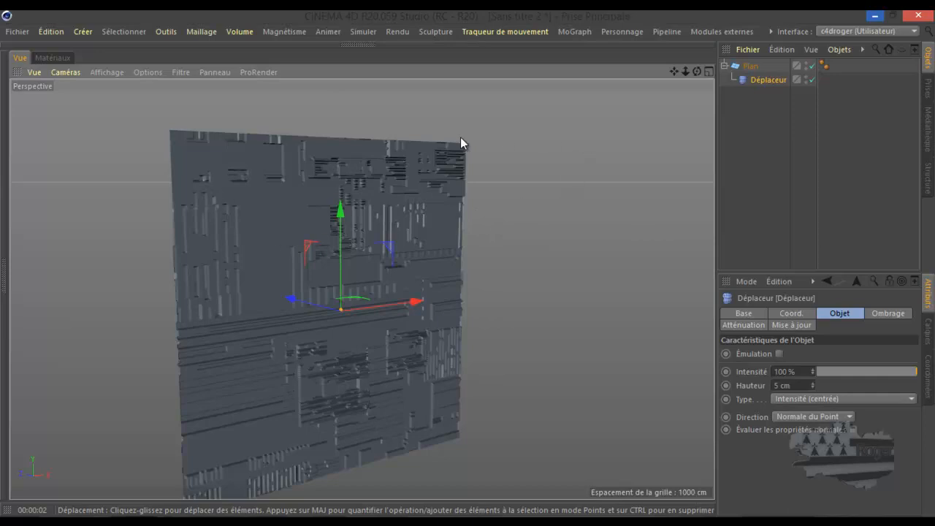
pyautogui.scroll(10, 353, 377)
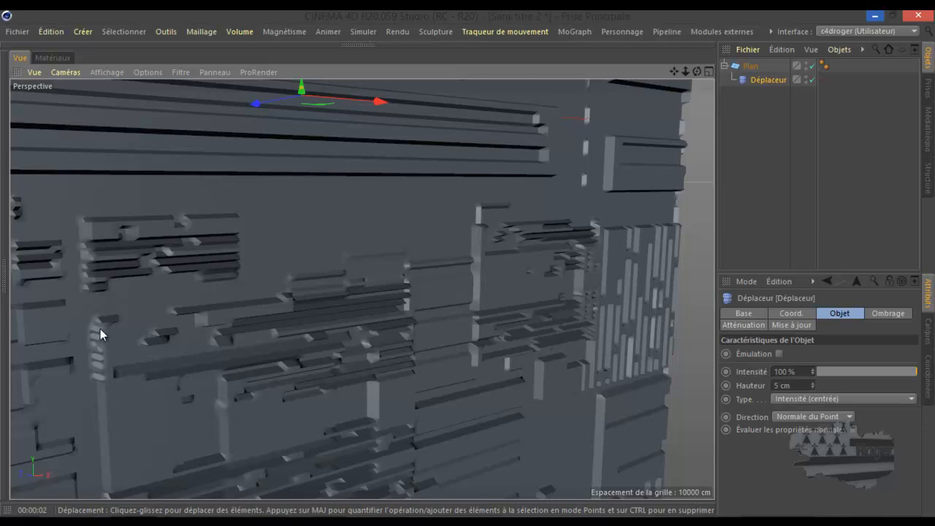
pyautogui.scroll(-3, 95, 357)
pyautogui.scroll(-10, 95, 362)
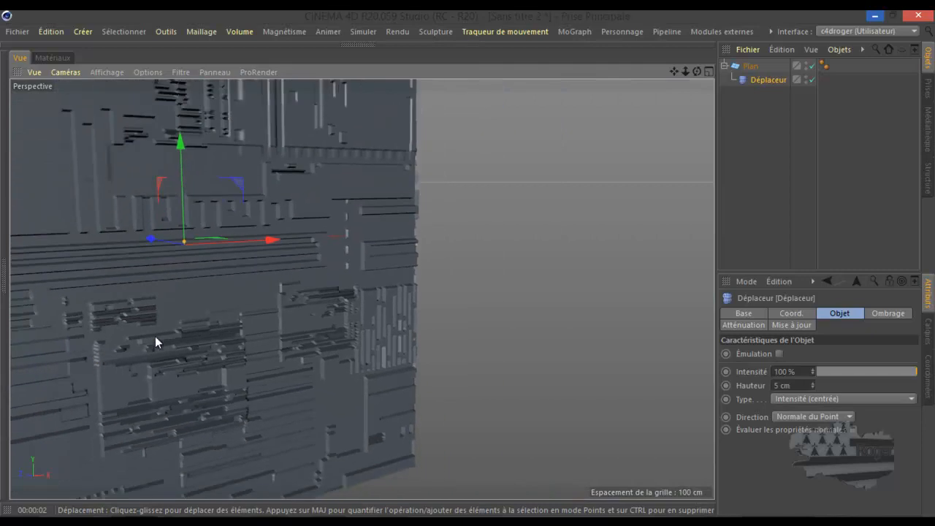
pyautogui.click(492, 286)
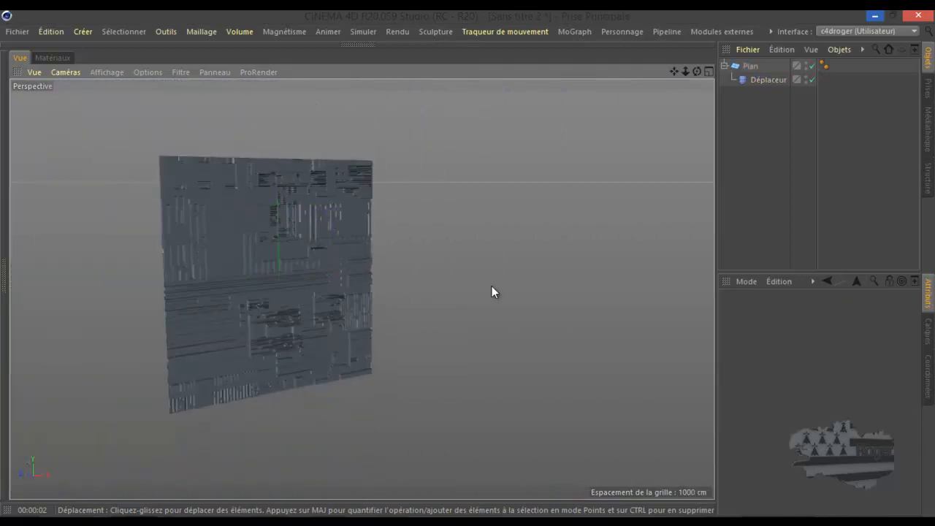